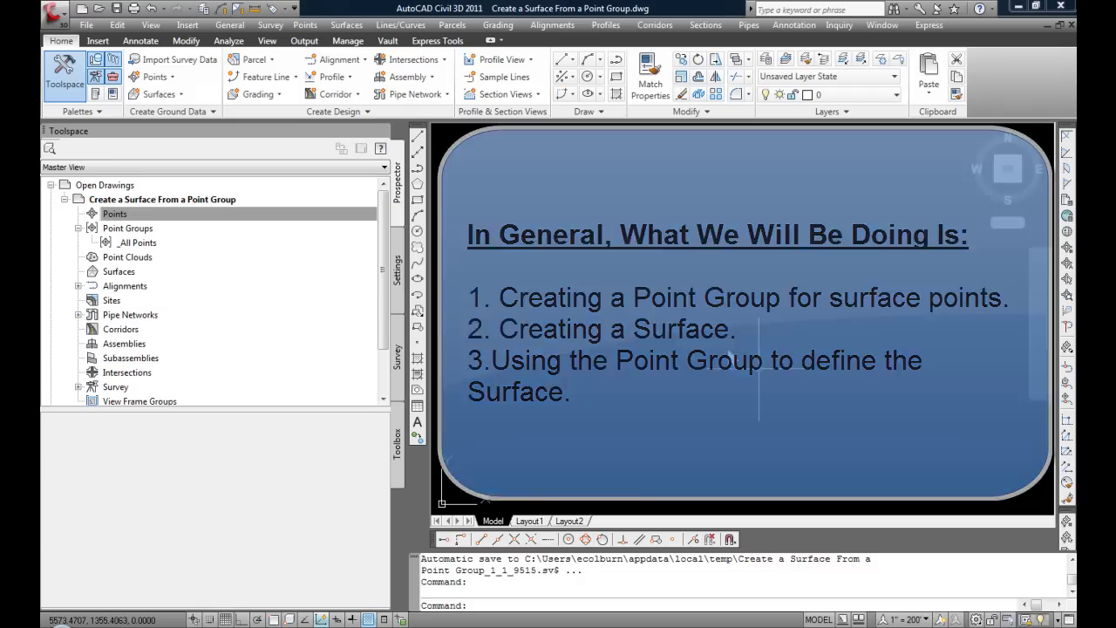
Create a new point group named Surface Points and apply the name
{"action": "left_click", "coordinate": [135, 230]}
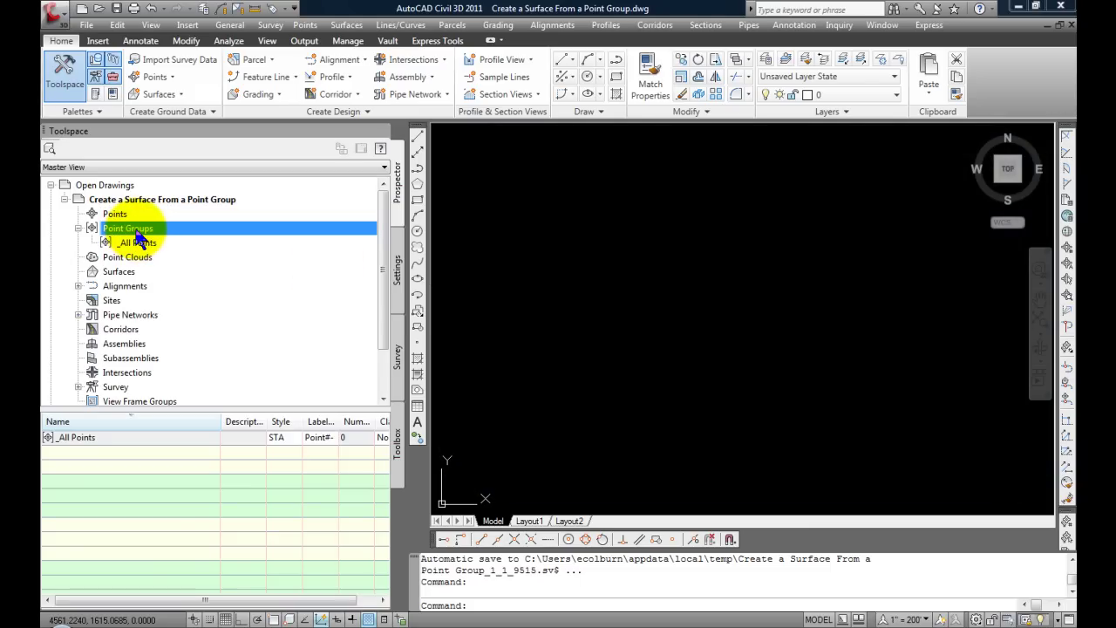
{"action": "right_click", "coordinate": [136, 232]}
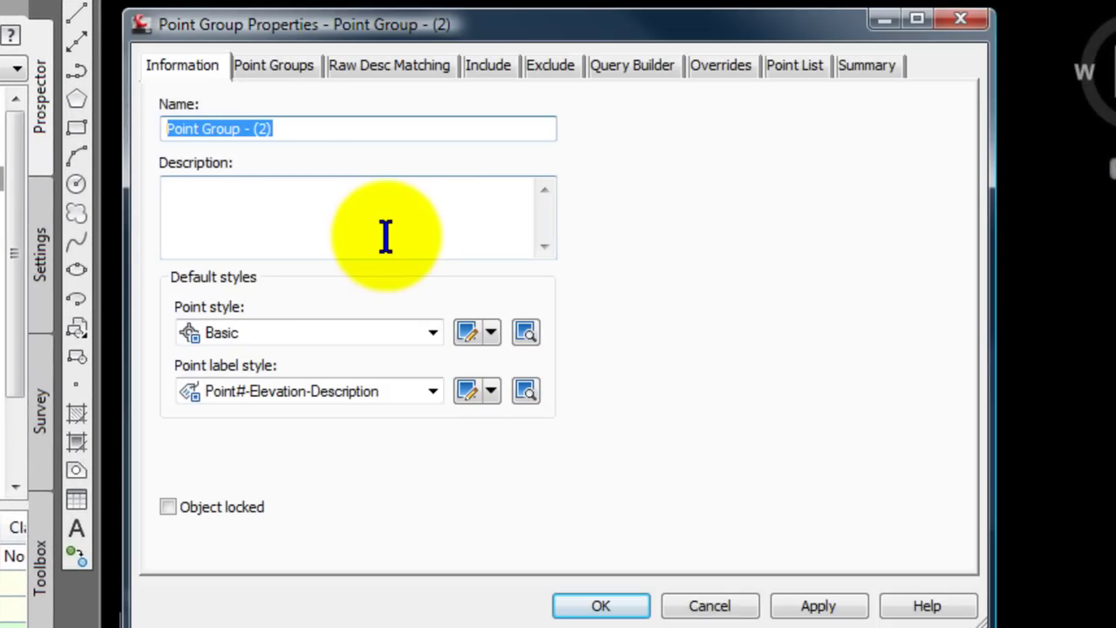
{"action": "type", "text": "Surface Points"}
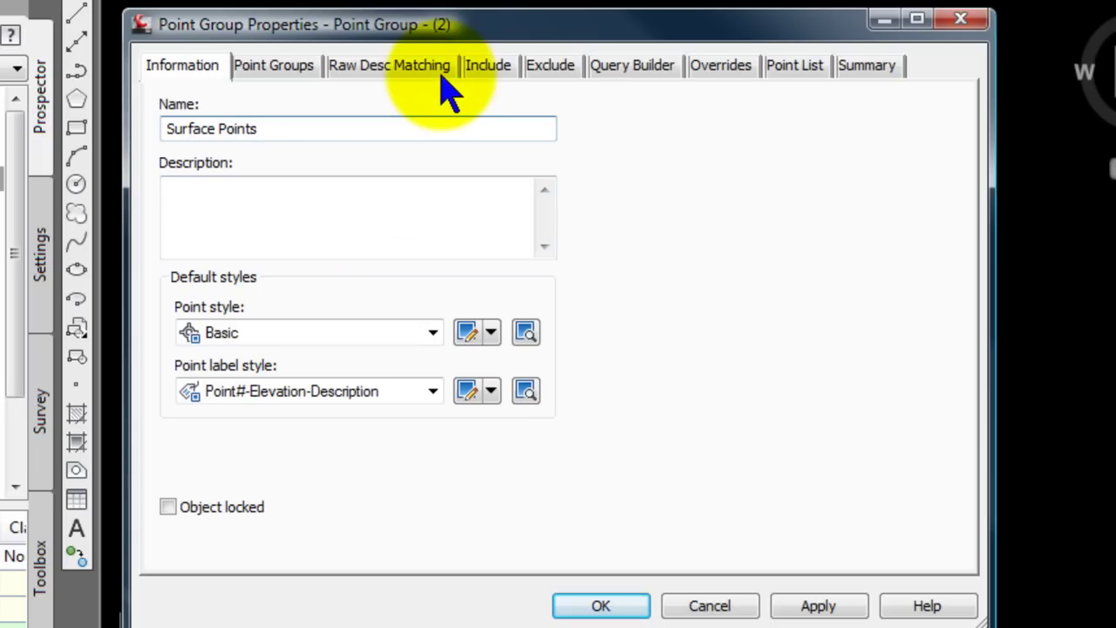
{"action": "left_click", "coordinate": [803, 608]}
Set the group to include points with raw descriptions matching BB, TB, consulting the codes in the Topo Points text file, and apply it
{"action": "left_click", "coordinate": [312, 68]}
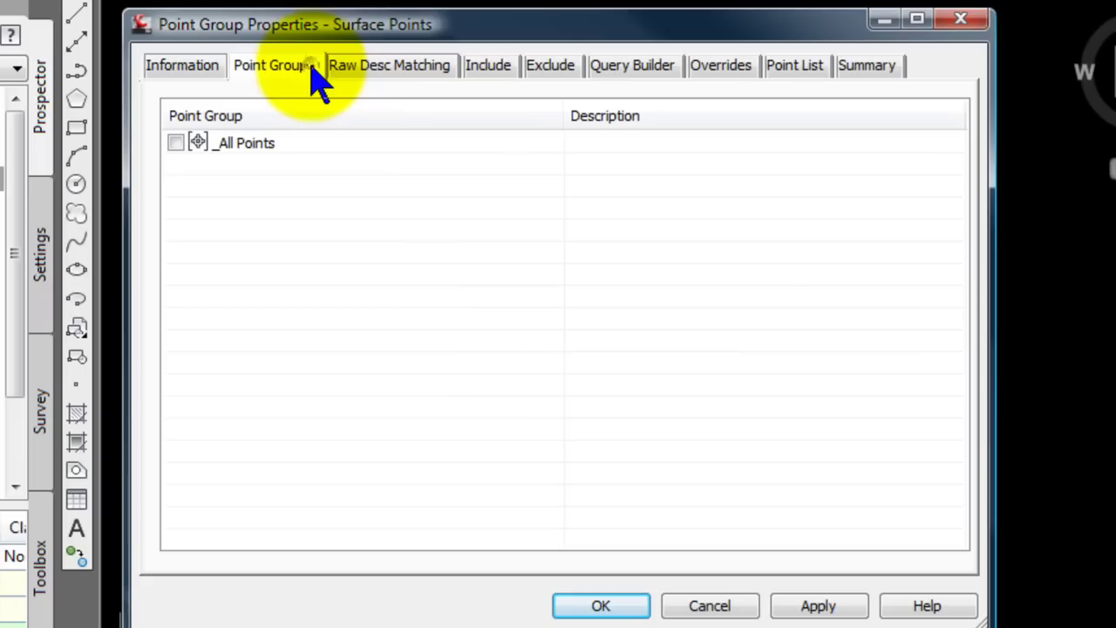
{"action": "left_click", "coordinate": [366, 68]}
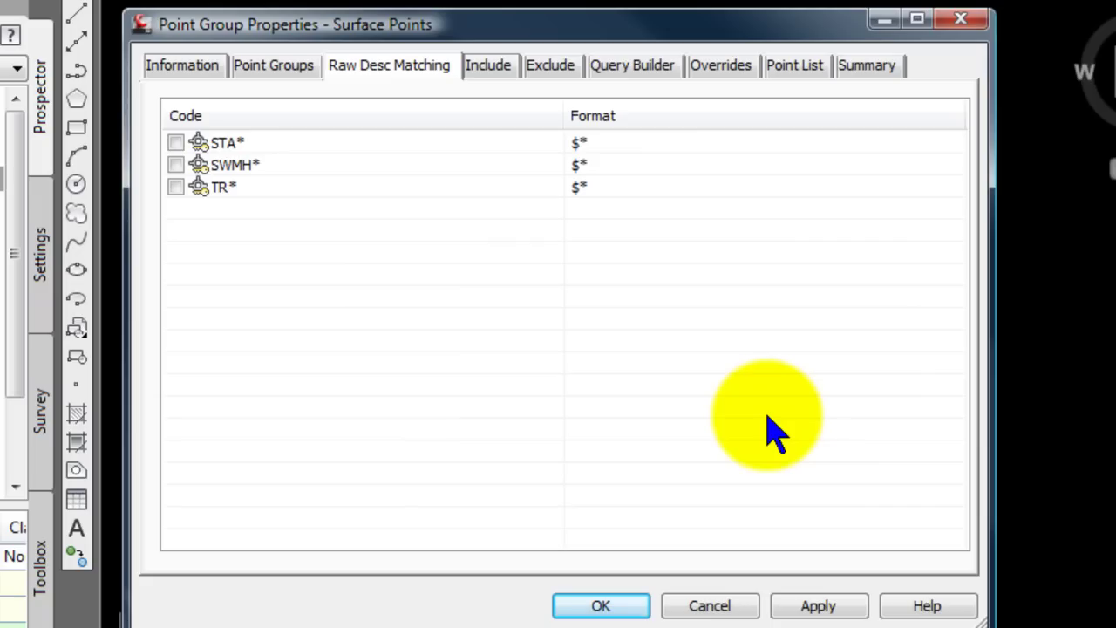
{"action": "left_click", "coordinate": [485, 66]}
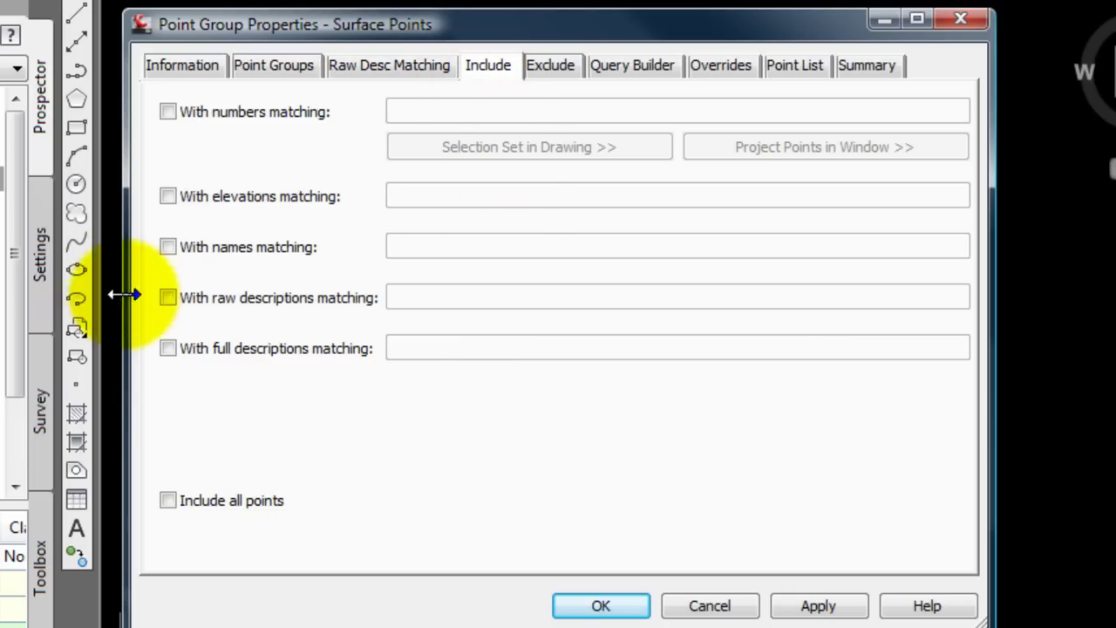
{"action": "left_click", "coordinate": [167, 298]}
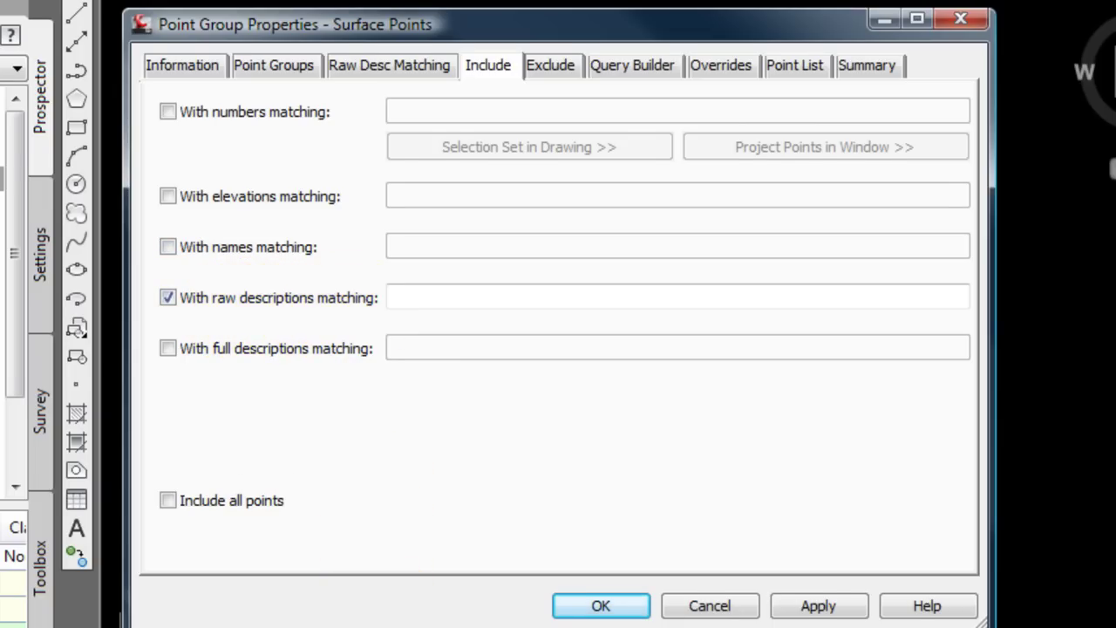
{"action": "key", "text": "alt+Tab"}
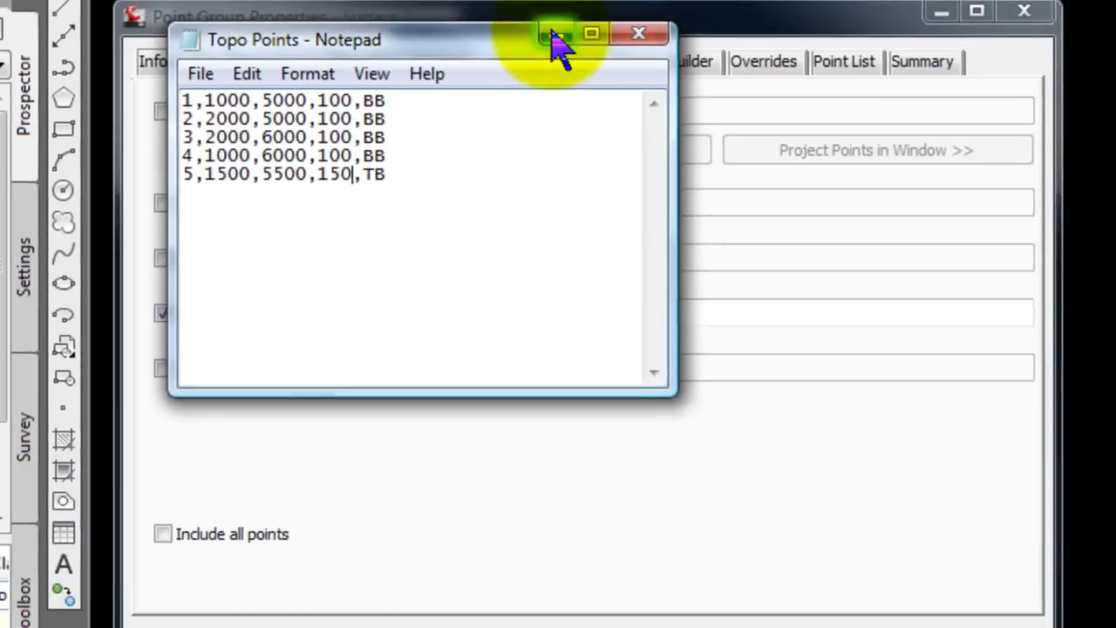
{"action": "left_click", "coordinate": [556, 37]}
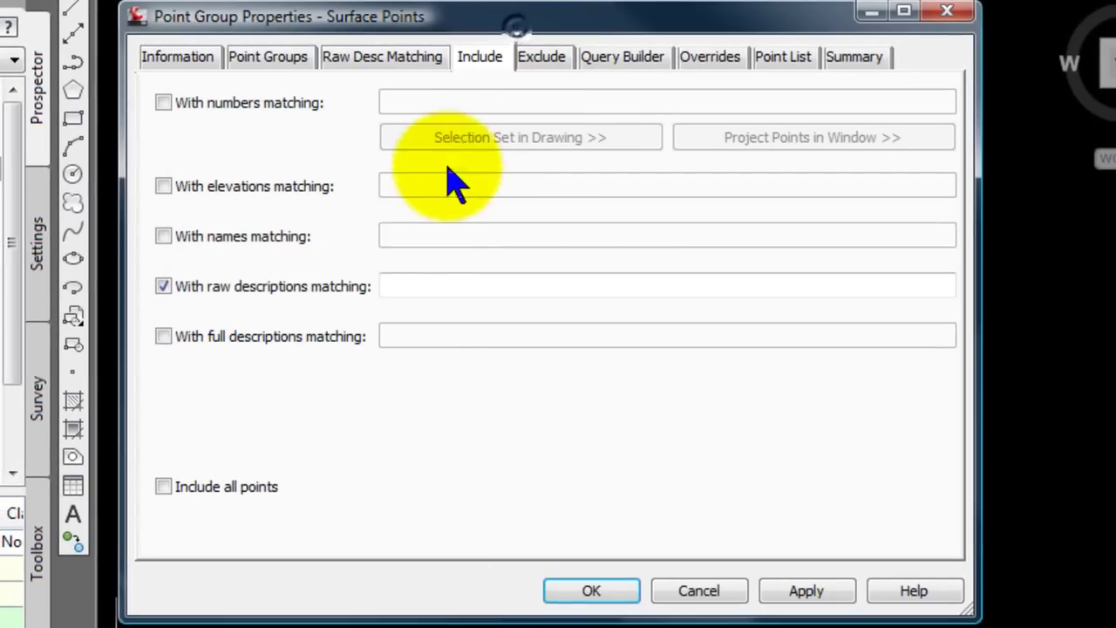
{"action": "left_click", "coordinate": [443, 312]}
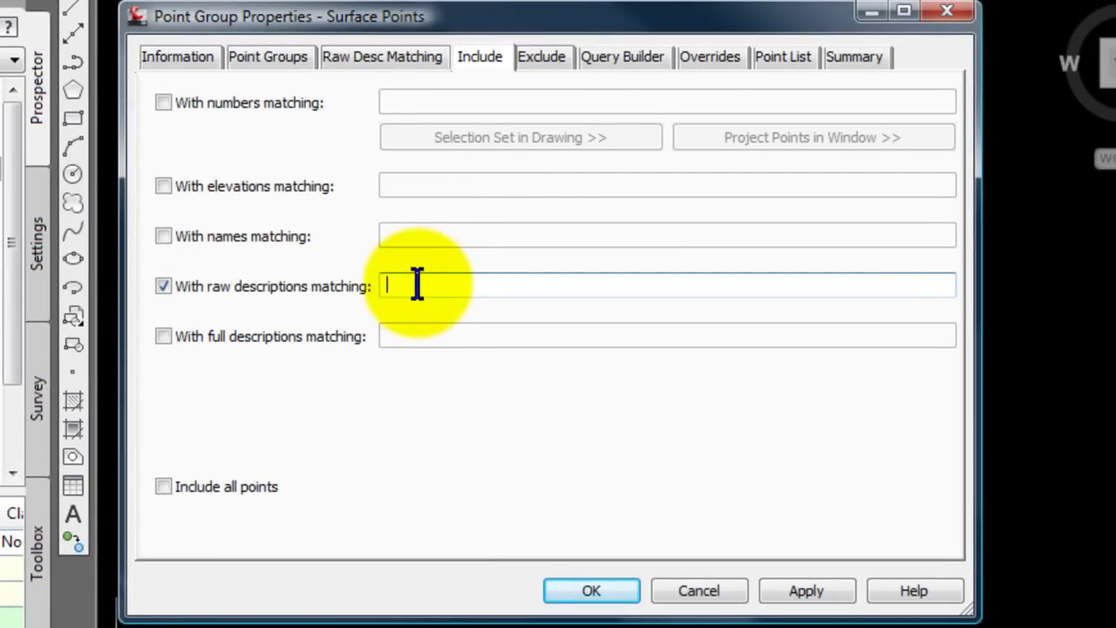
{"action": "type", "text": "BB, TB"}
{"action": "left_click", "coordinate": [804, 595]}
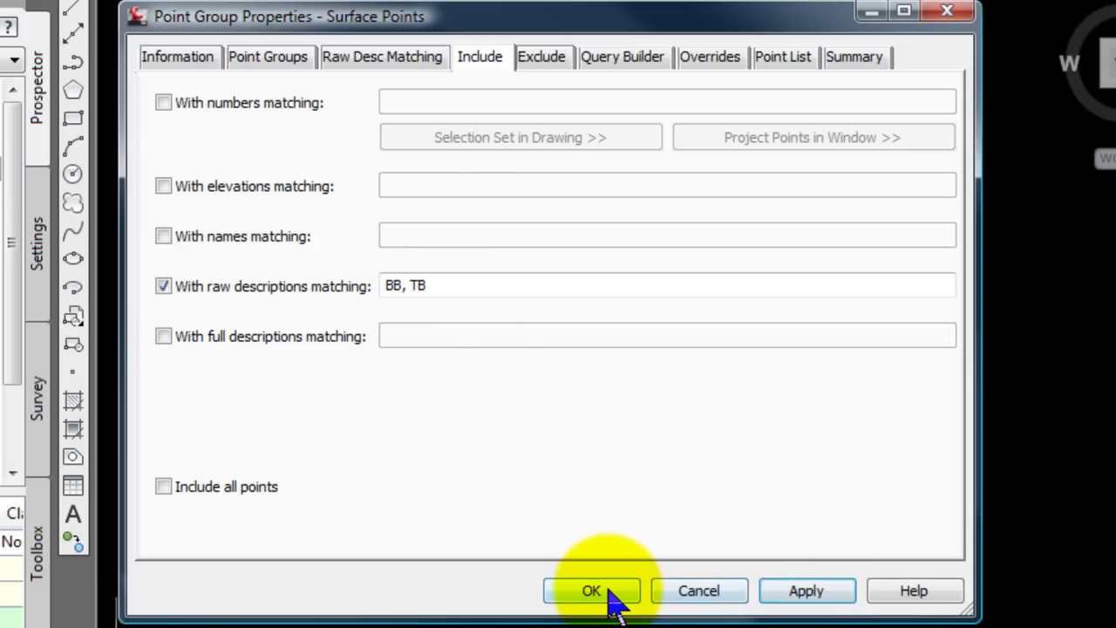
Review the group's point list, raw description matching and include settings, and accept the Surface Points group
{"action": "left_click", "coordinate": [803, 61]}
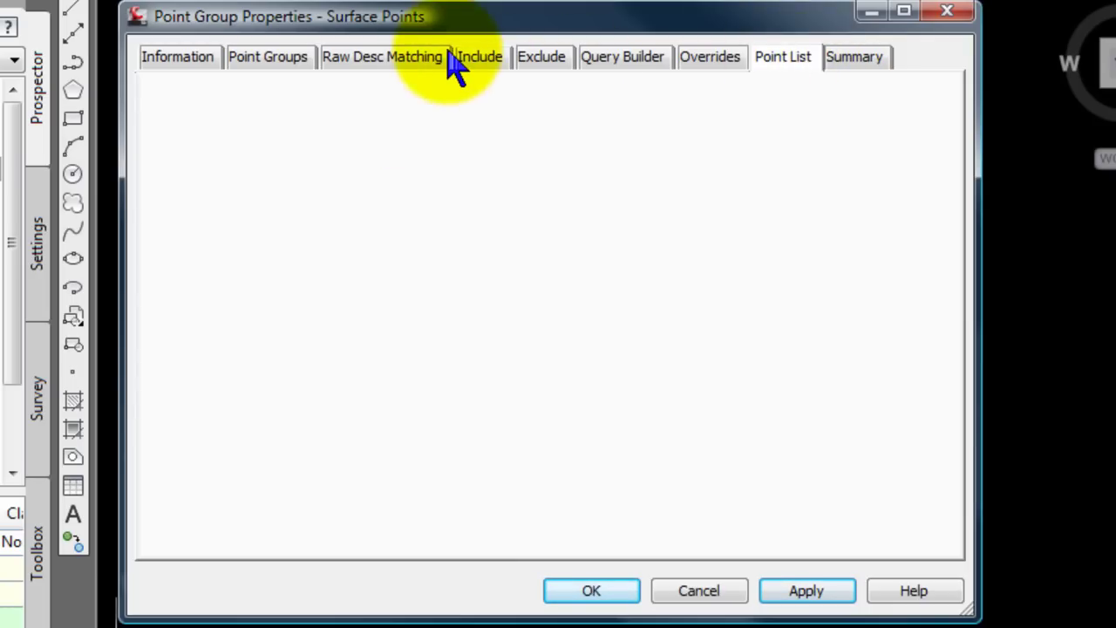
{"action": "left_click", "coordinate": [418, 59]}
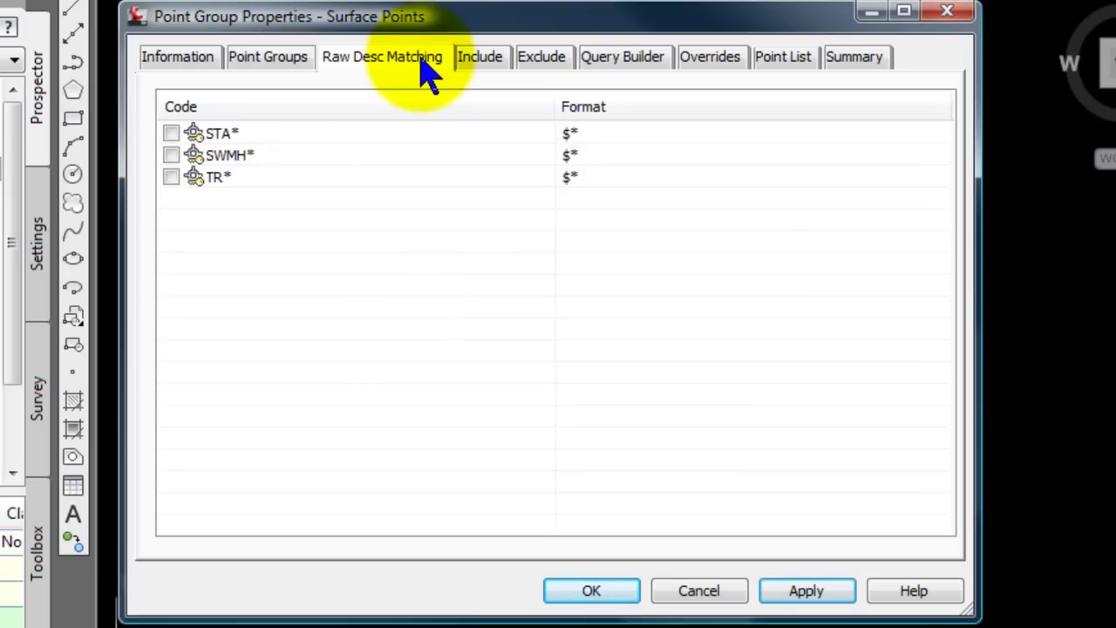
{"action": "left_click", "coordinate": [488, 60]}
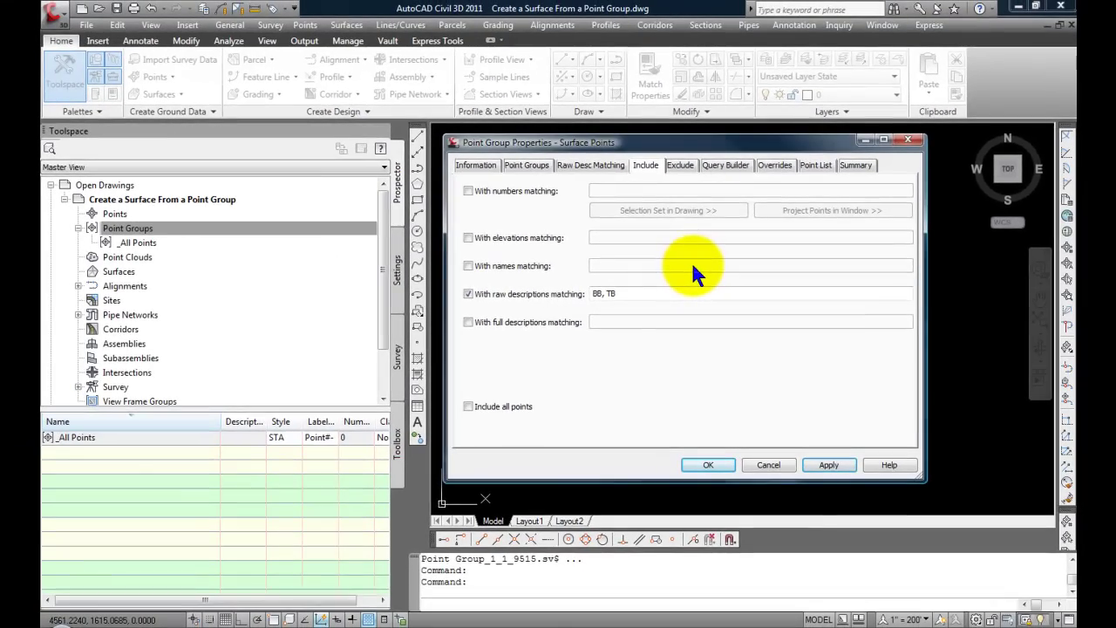
{"action": "left_click", "coordinate": [709, 465]}
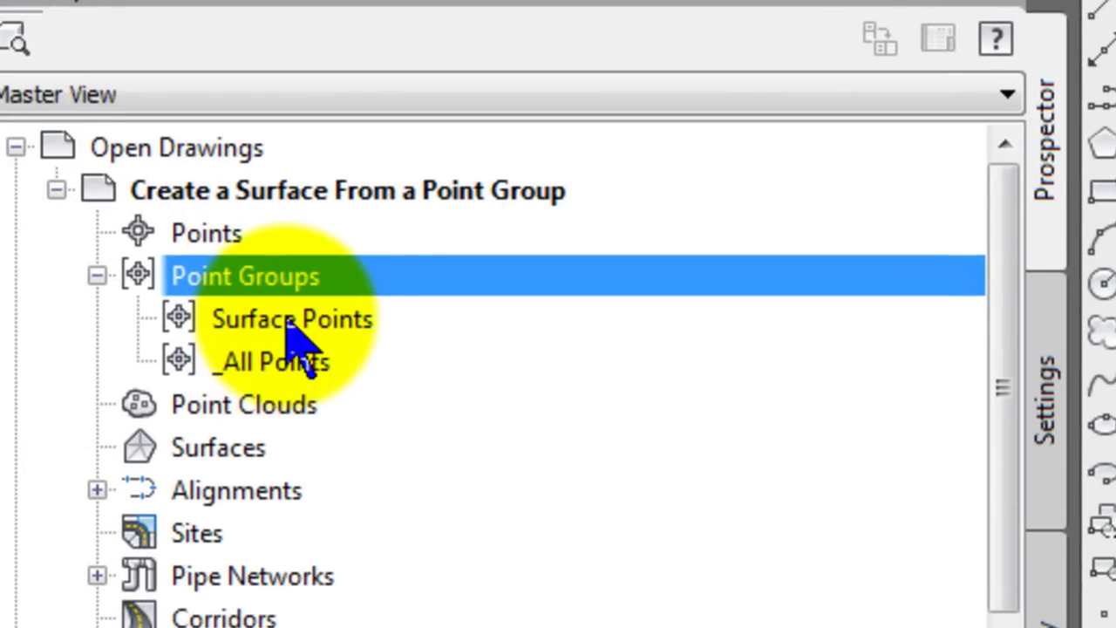
Create a TIN surface named EX CONDITIONS, keeping the default layer and the Contours 2' and 10' (Background) style
{"action": "mouse_move", "coordinate": [289, 330]}
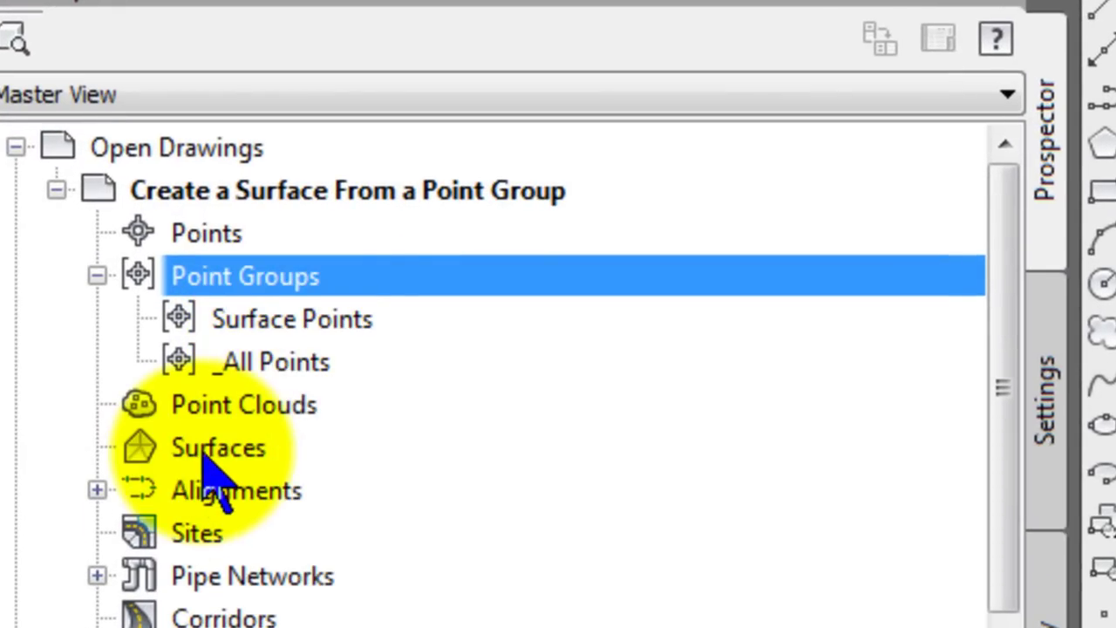
{"action": "left_click", "coordinate": [206, 454]}
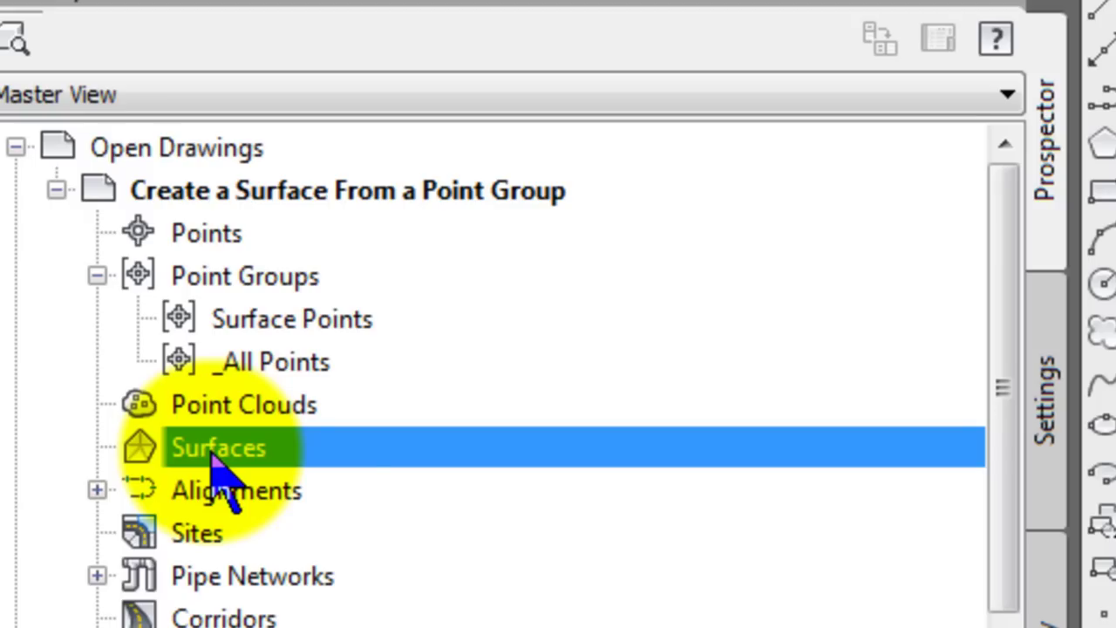
{"action": "right_click", "coordinate": [287, 449]}
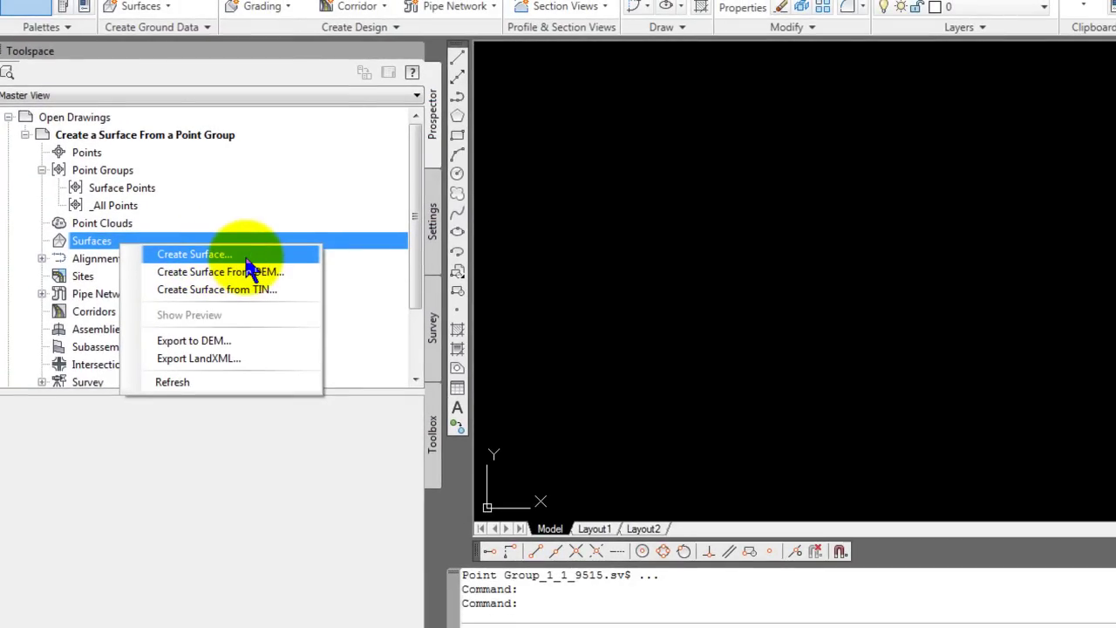
{"action": "left_click", "coordinate": [245, 257]}
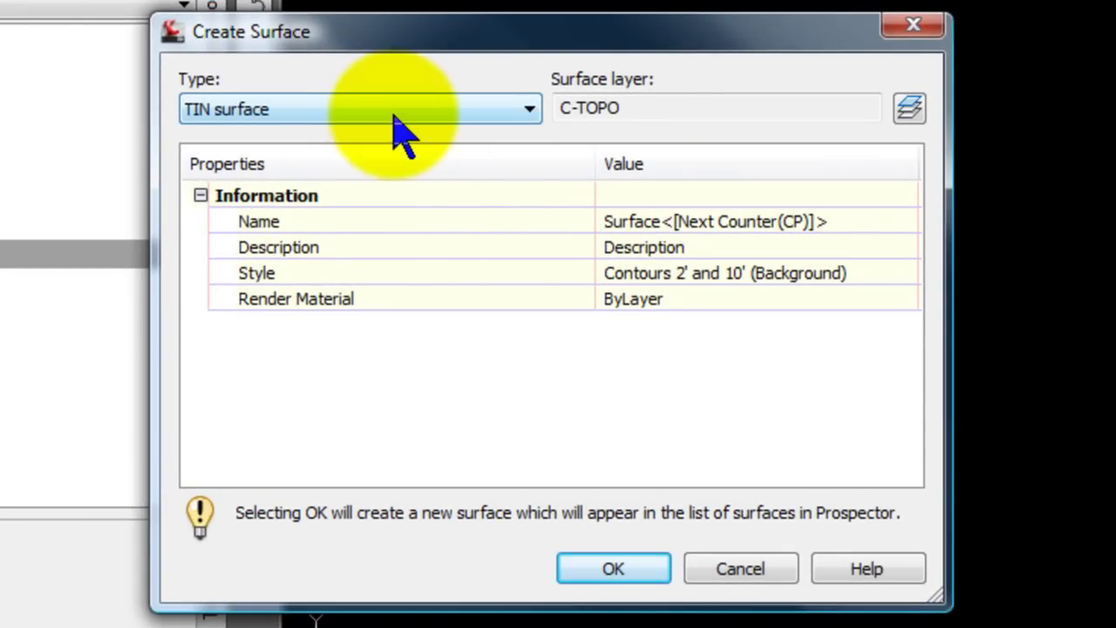
{"action": "left_click", "coordinate": [526, 110]}
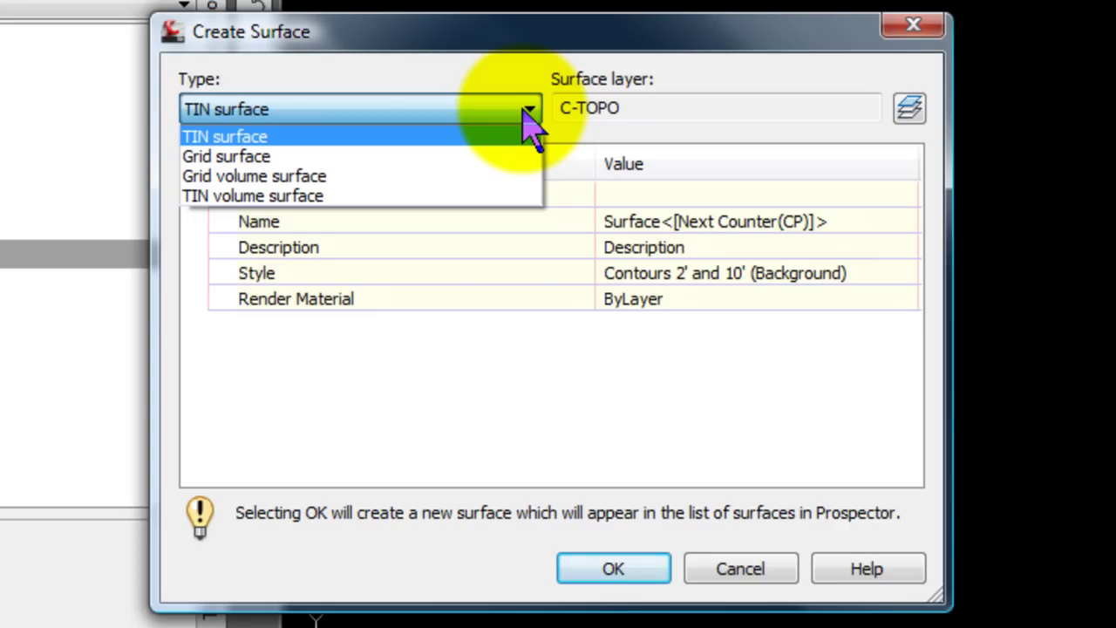
{"action": "left_click", "coordinate": [743, 105]}
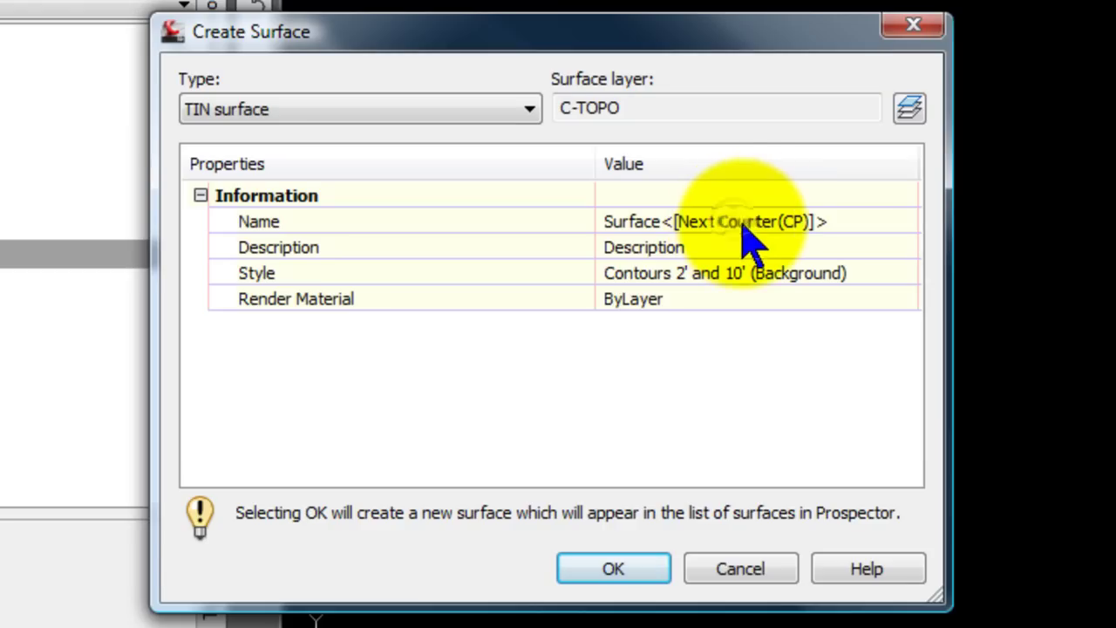
{"action": "left_click", "coordinate": [768, 219]}
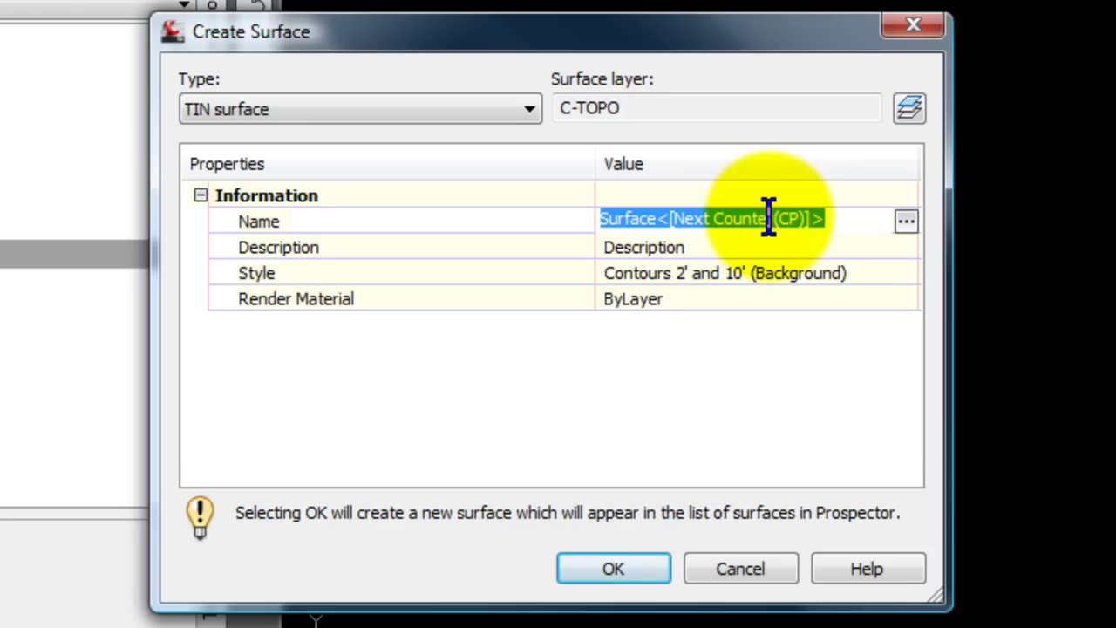
{"action": "type", "text": "EX"}
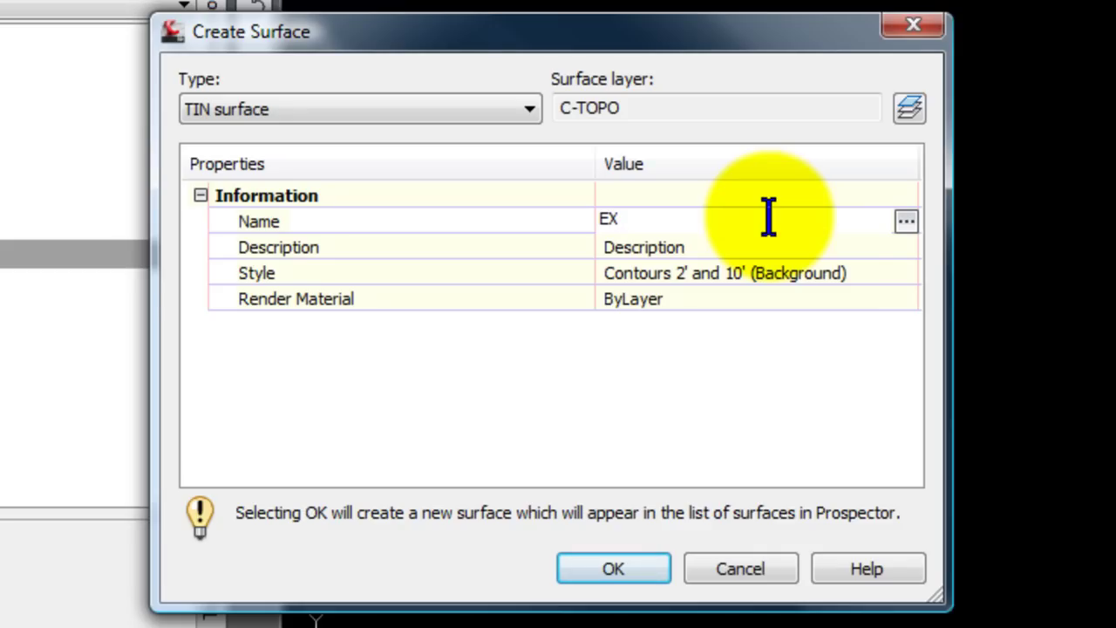
{"action": "type", "text": " CONDITIONS"}
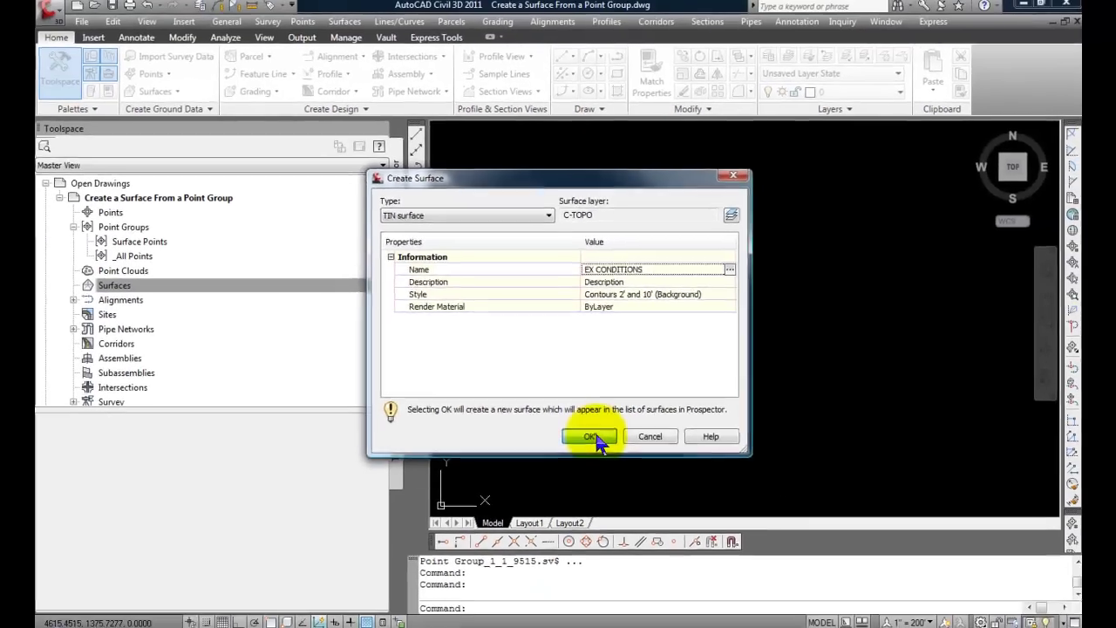
{"action": "left_click", "coordinate": [613, 569]}
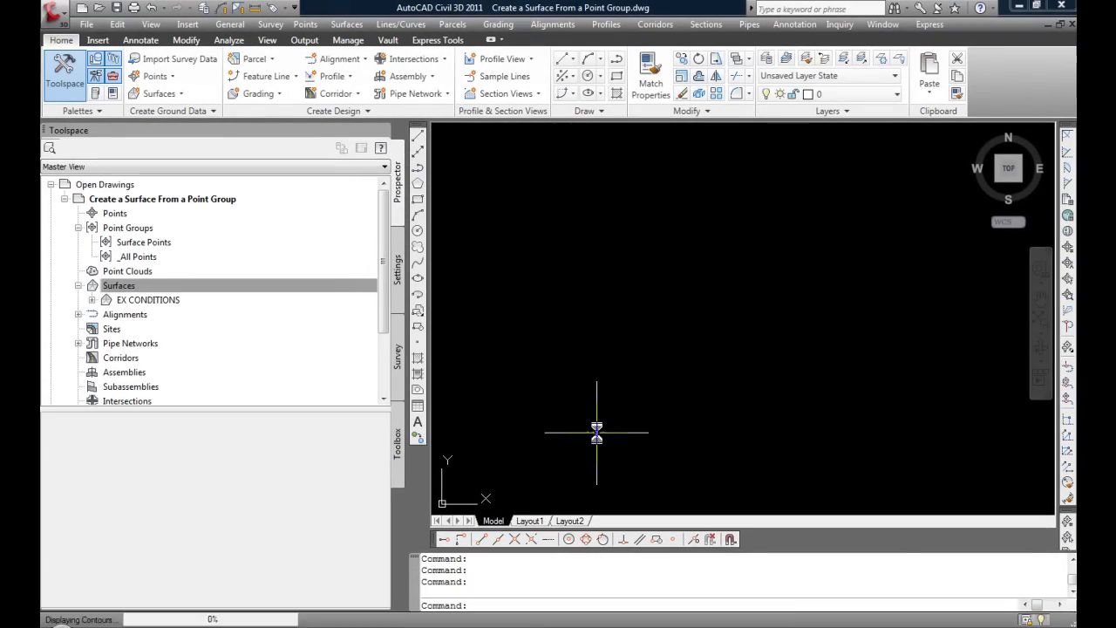
Expand the EX CONDITIONS surface down to its definition items and turn on automatic rebuilding for the surface
{"action": "left_click", "coordinate": [88, 289]}
{"action": "left_click", "coordinate": [92, 300]}
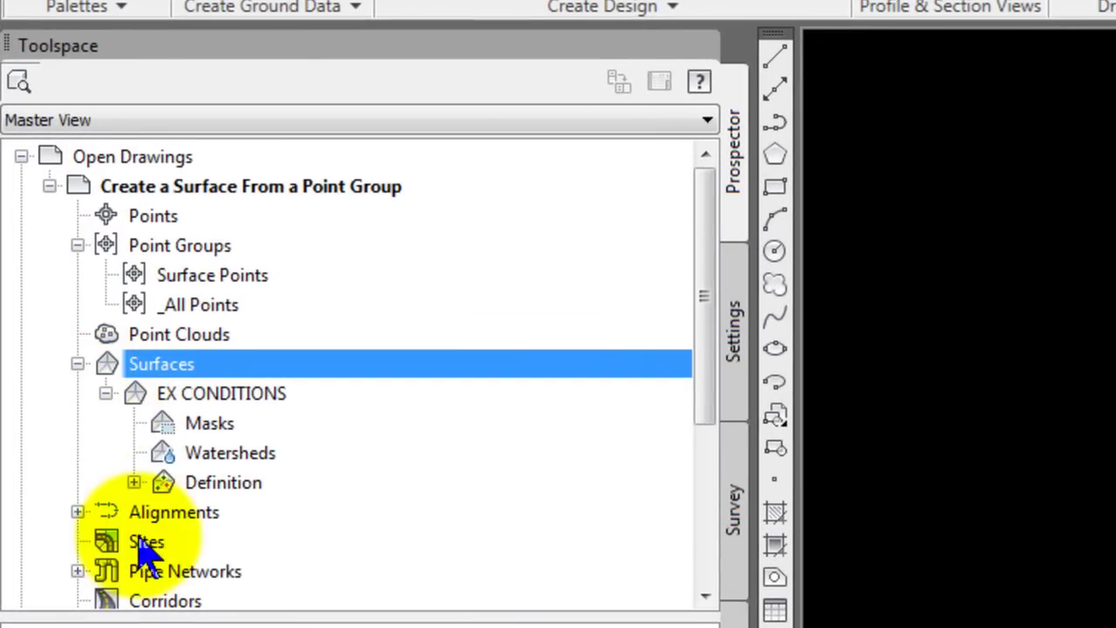
{"action": "left_click", "coordinate": [136, 482]}
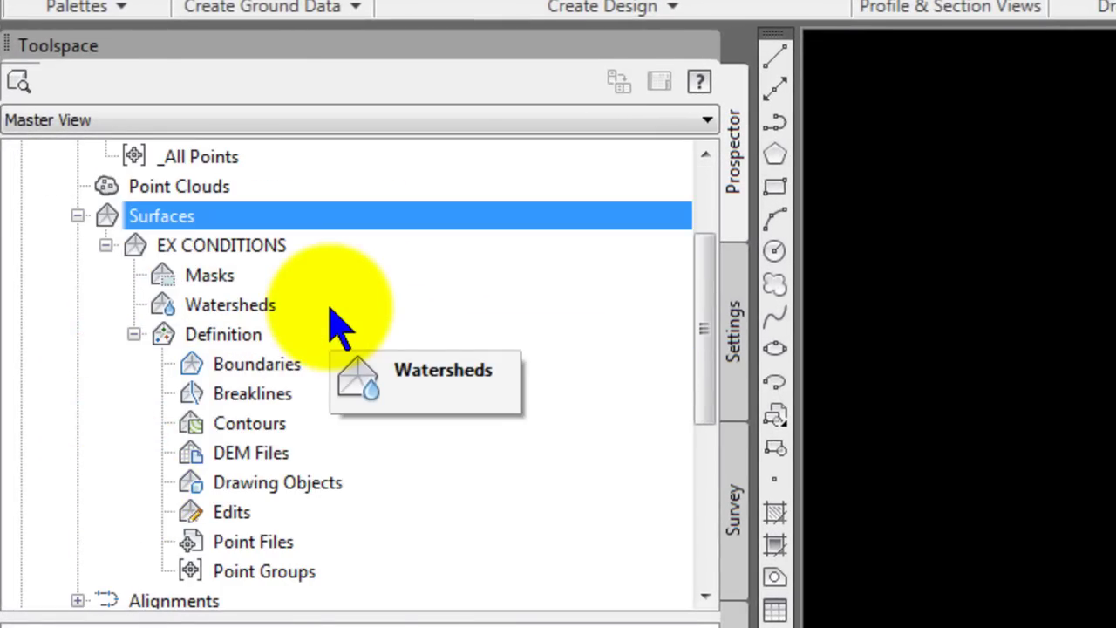
{"action": "left_click", "coordinate": [234, 252]}
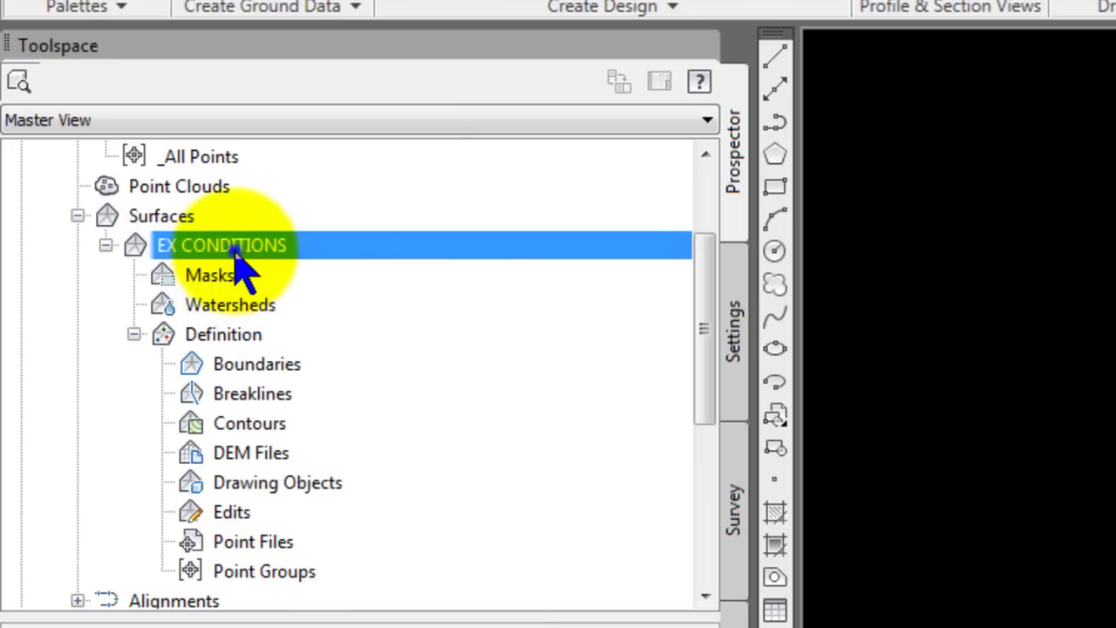
{"action": "right_click", "coordinate": [235, 254]}
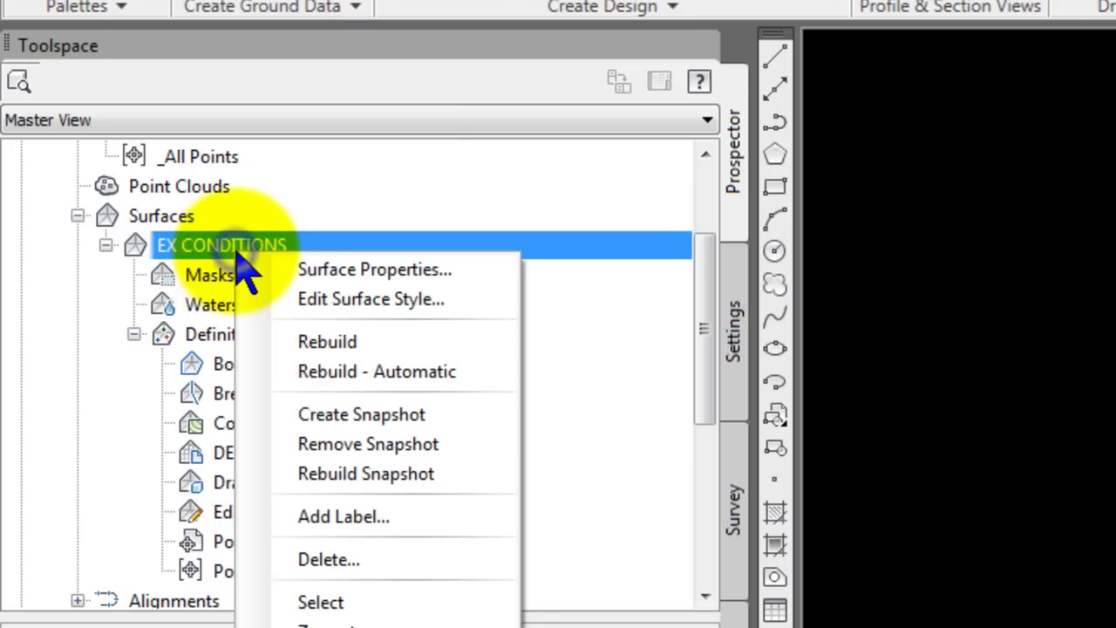
{"action": "left_click", "coordinate": [446, 384]}
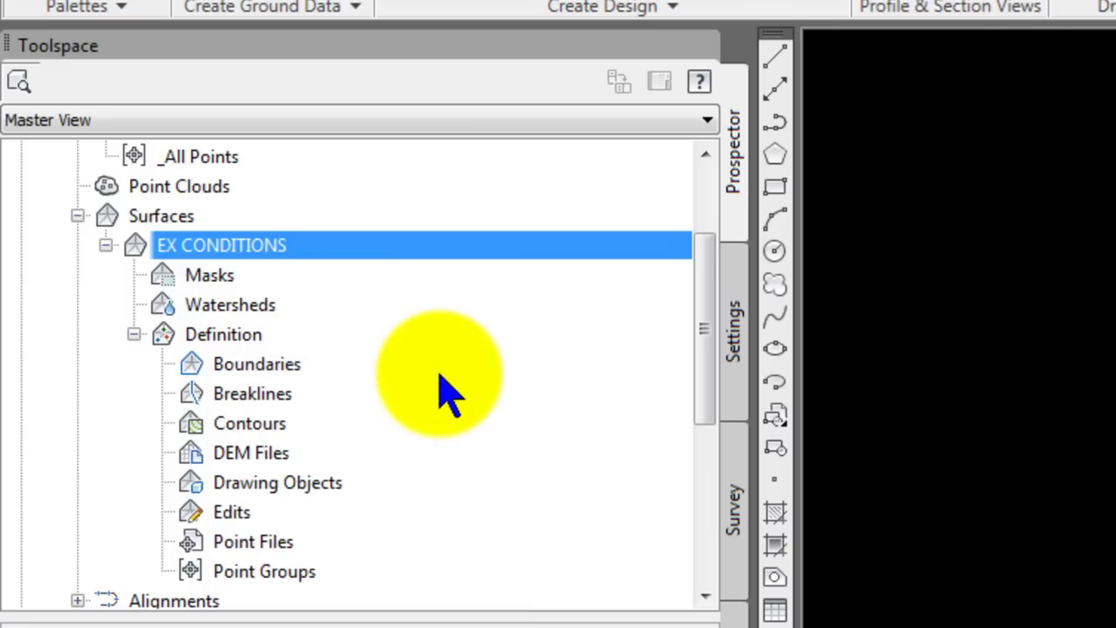
{"action": "right_click", "coordinate": [332, 248]}
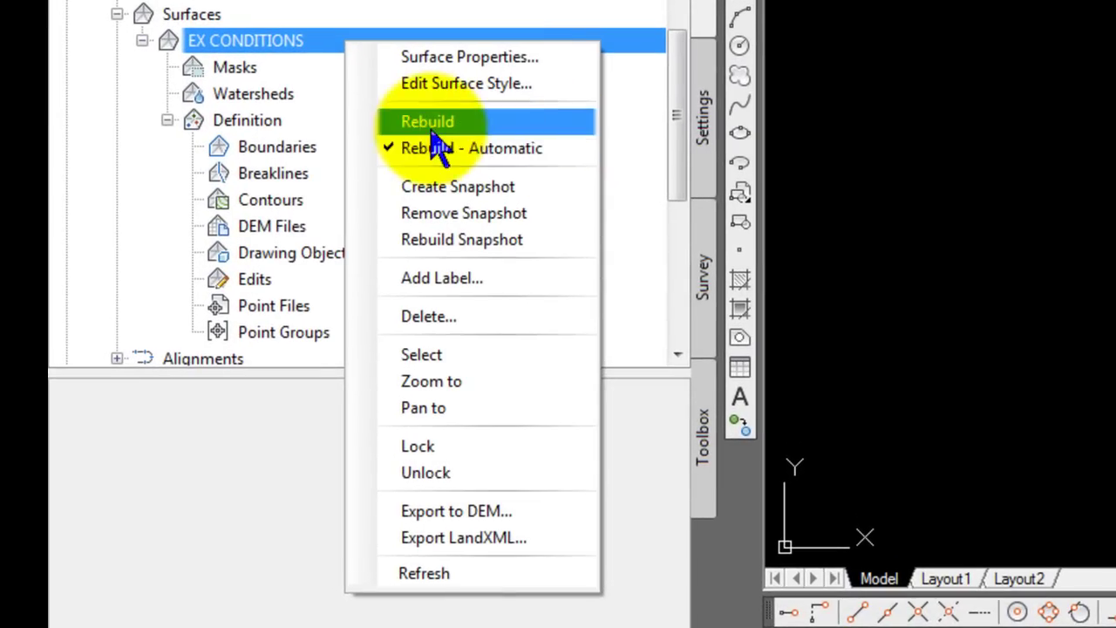
Add the Surface Points point group to the EX CONDITIONS surface definition and apply it
{"action": "left_click", "coordinate": [263, 335]}
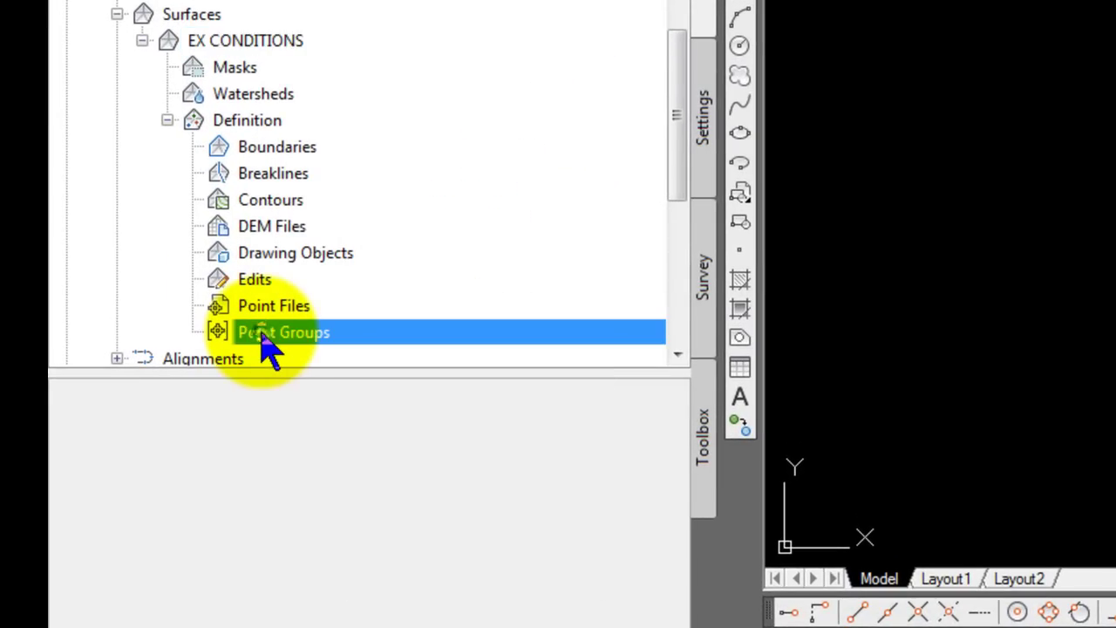
{"action": "right_click", "coordinate": [339, 336]}
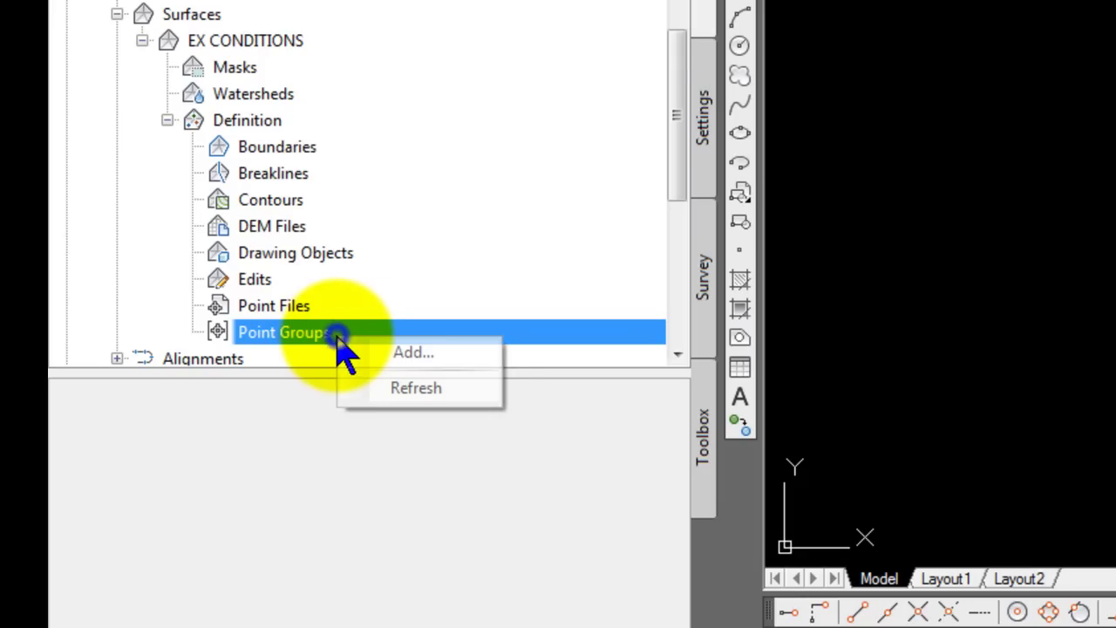
{"action": "left_click", "coordinate": [383, 353]}
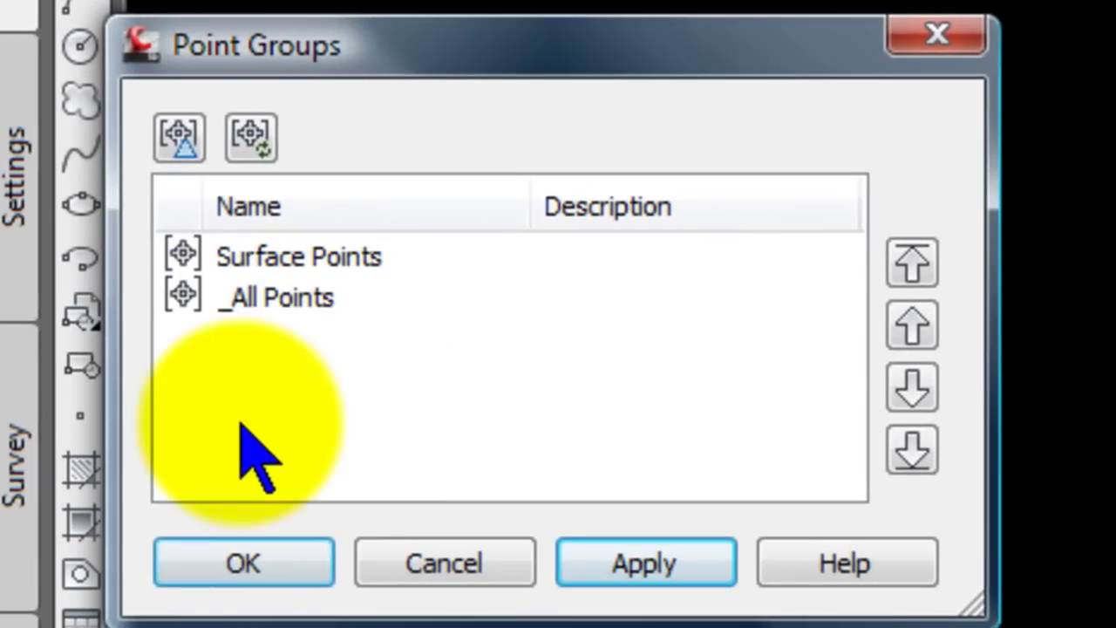
{"action": "left_click", "coordinate": [377, 266]}
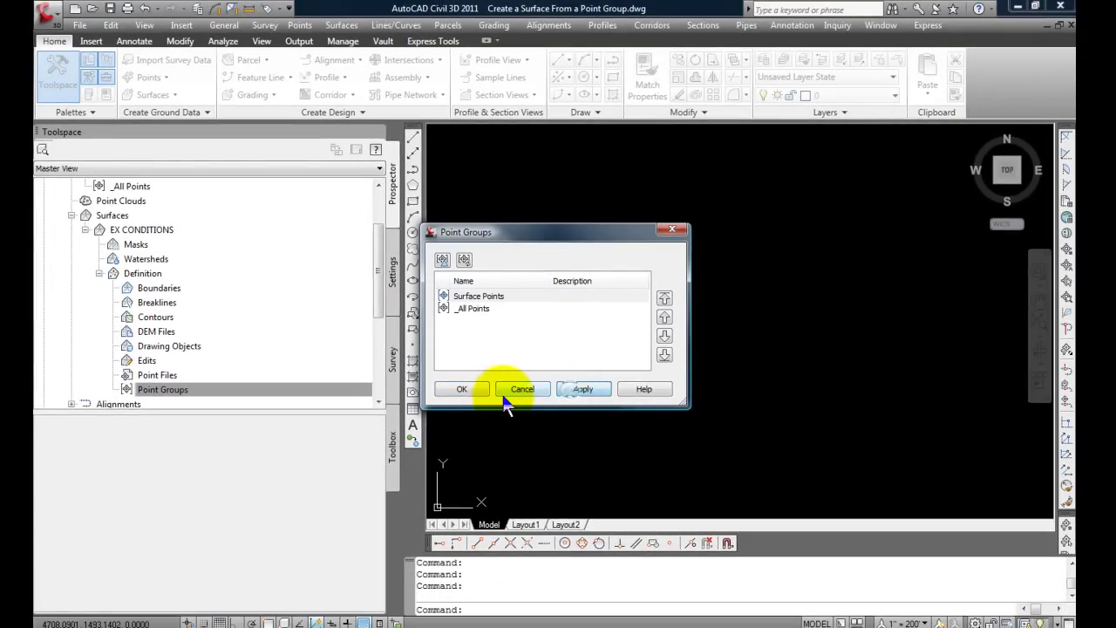
{"action": "left_click", "coordinate": [443, 397]}
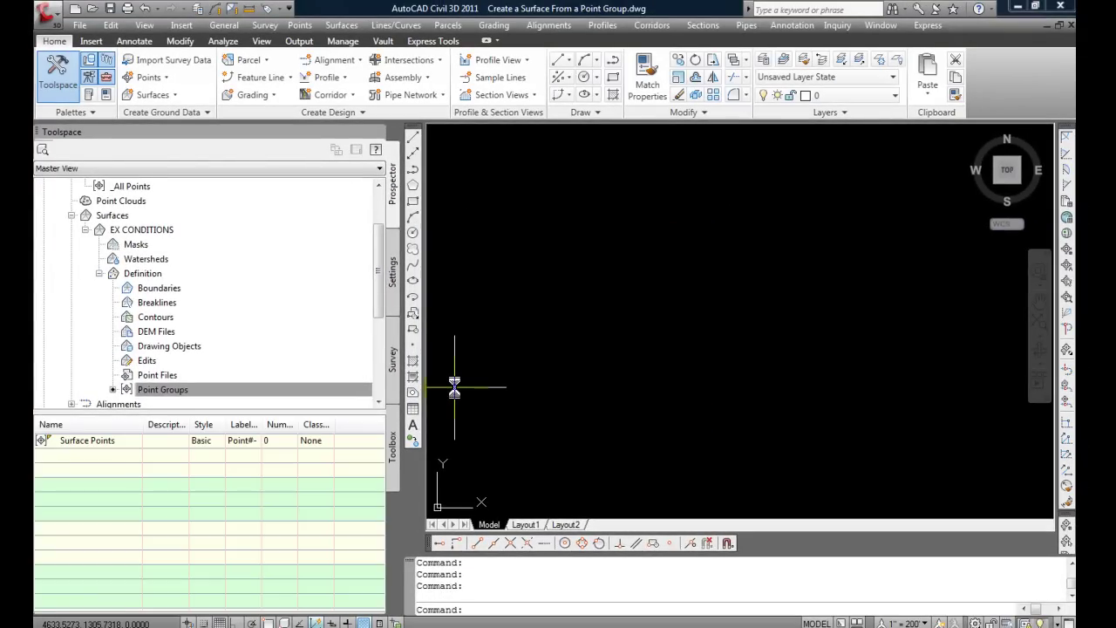
{"action": "left_click", "coordinate": [237, 395]}
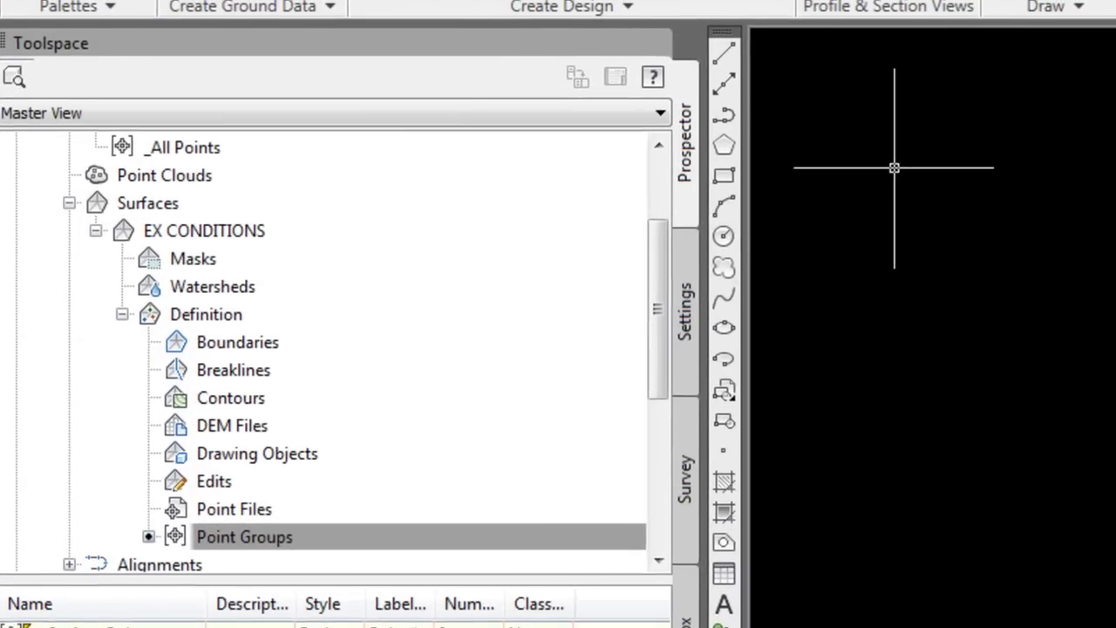
Start a point import for the drawing and check the Topo Points text file against the PNEZD (comma delimited) format
{"action": "left_click_drag", "start_coordinate": [660, 312], "coordinate": [667, 188]}
{"action": "left_click", "coordinate": [142, 210]}
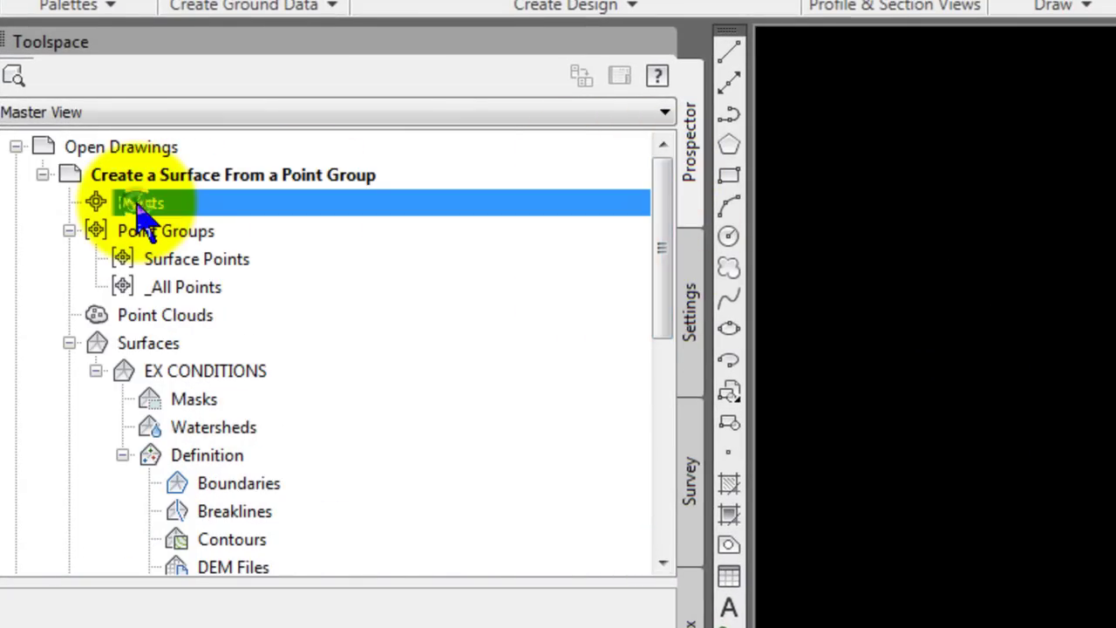
{"action": "right_click", "coordinate": [154, 219]}
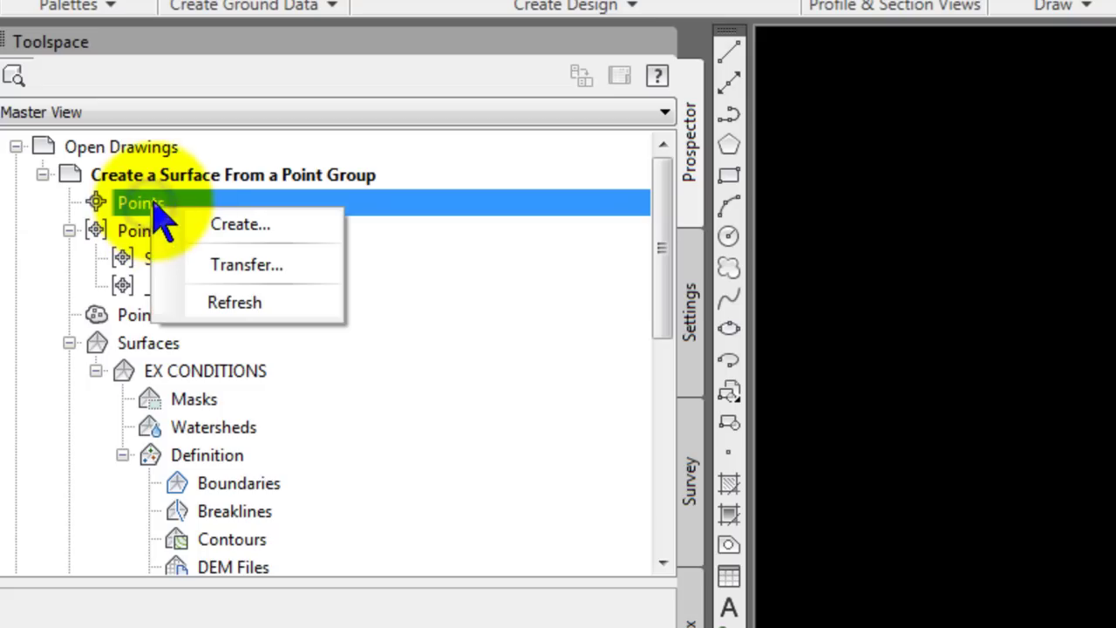
{"action": "left_click", "coordinate": [211, 228]}
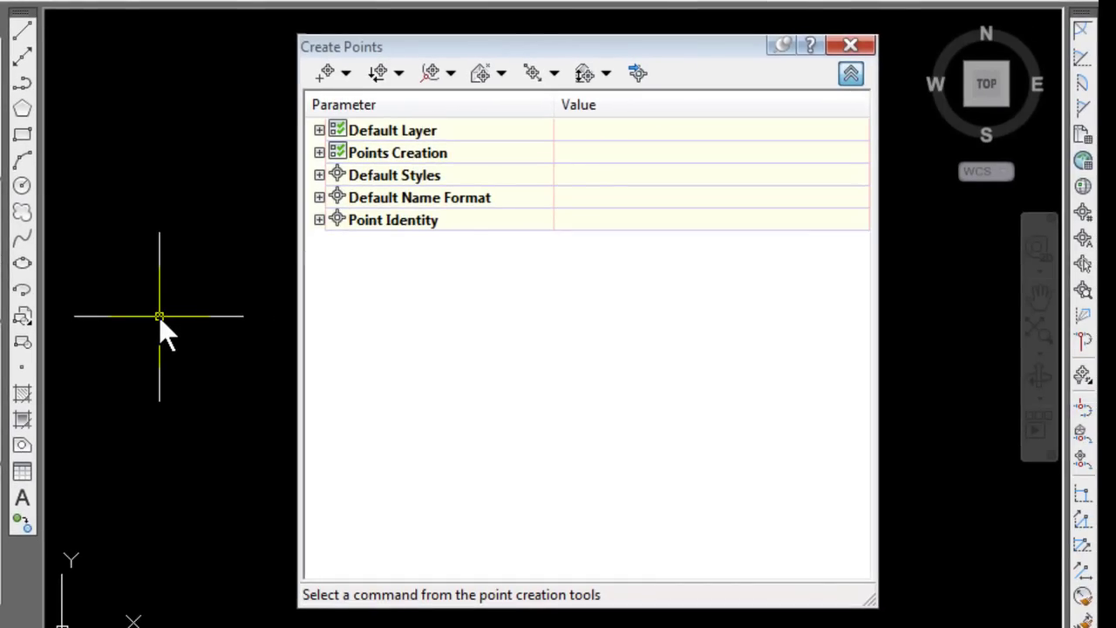
{"action": "left_click", "coordinate": [637, 76]}
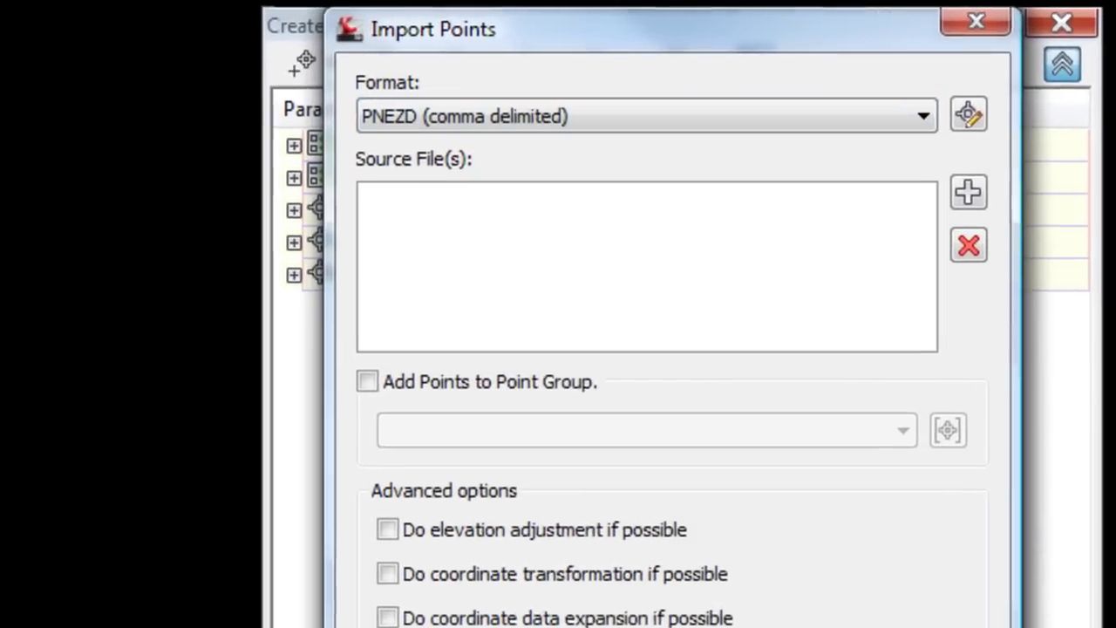
{"action": "key", "text": "alt+Tab"}
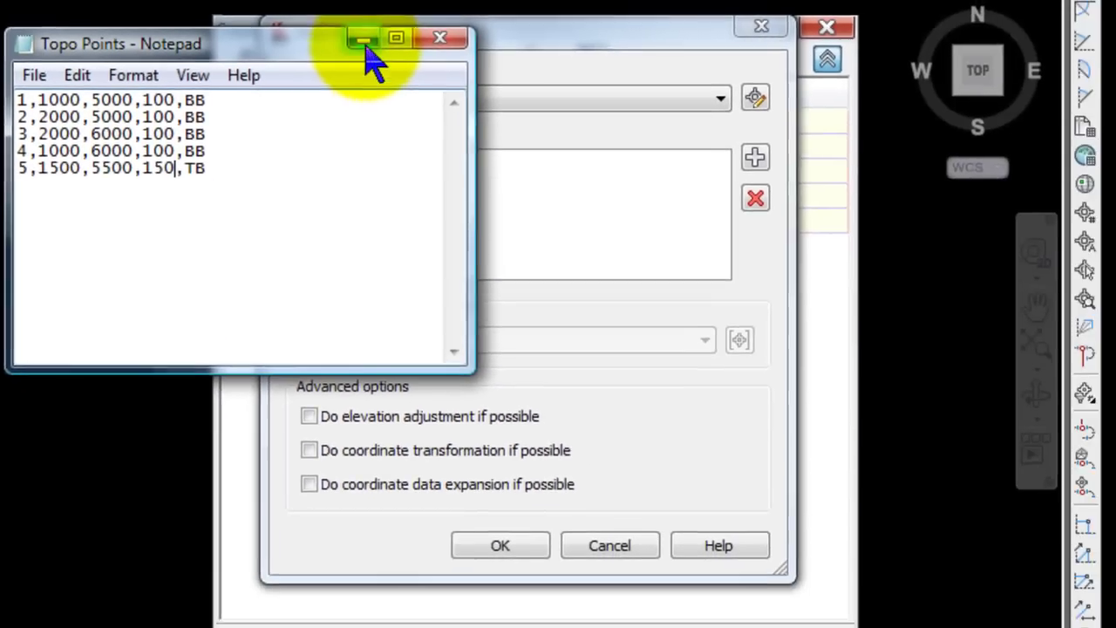
{"action": "left_click", "coordinate": [453, 40]}
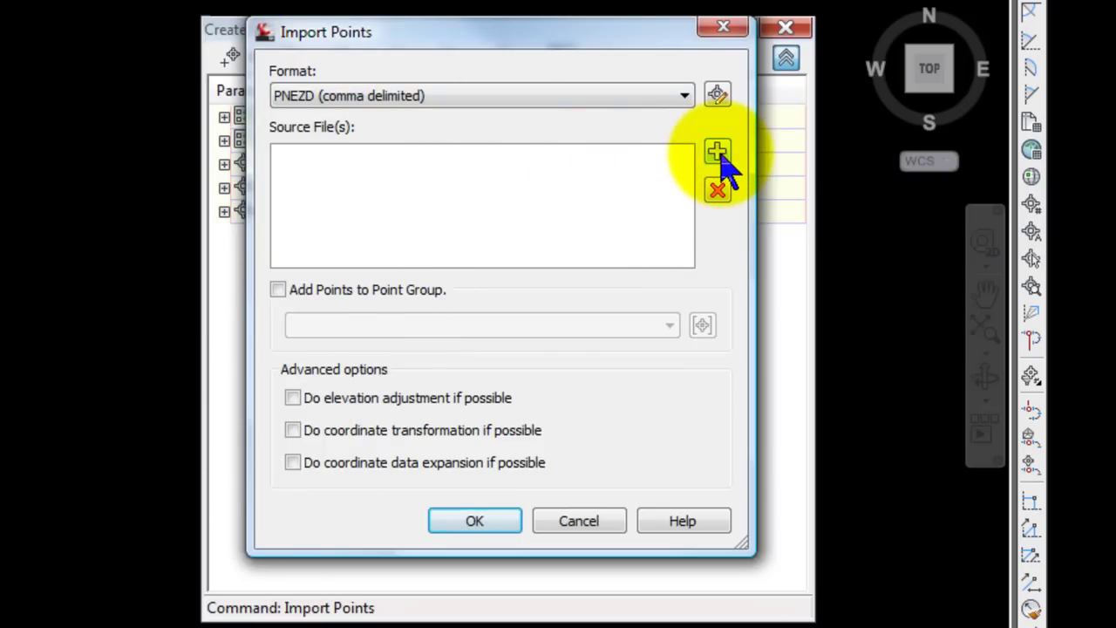
Import the Topo Points text file as PNEZD (comma delimited) points and close the point creation tools
{"action": "left_click", "coordinate": [719, 155]}
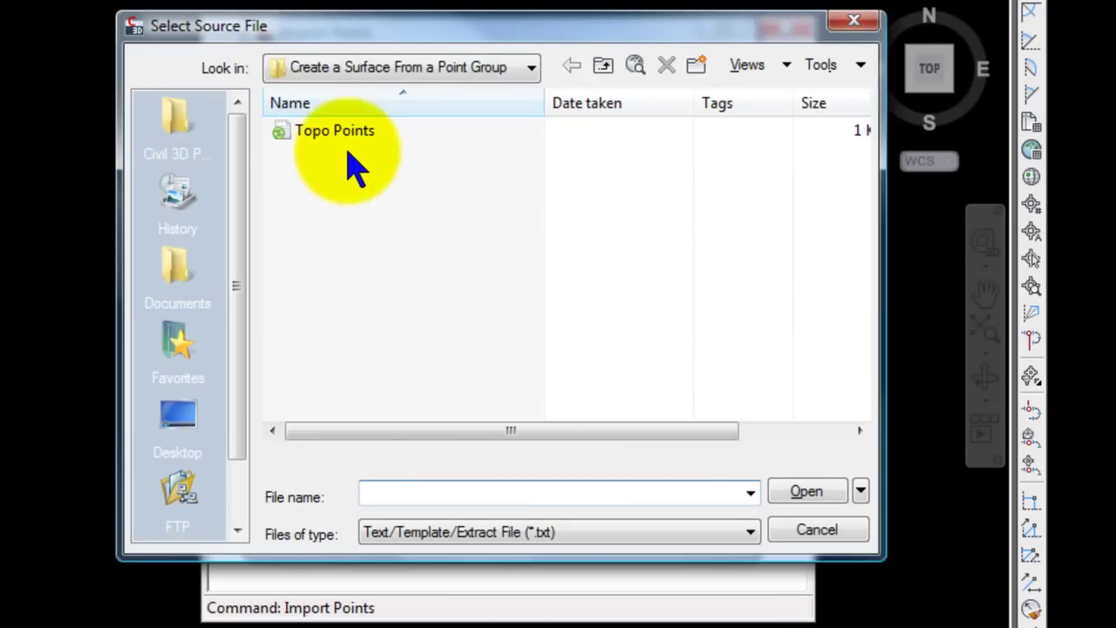
{"action": "left_click", "coordinate": [348, 140]}
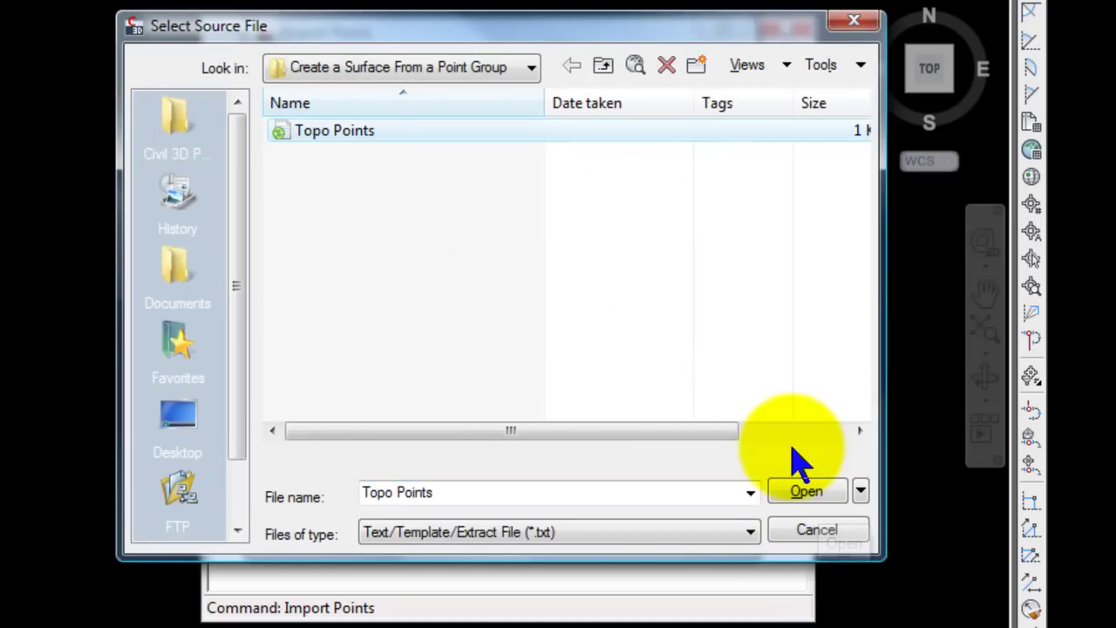
{"action": "left_click", "coordinate": [810, 496]}
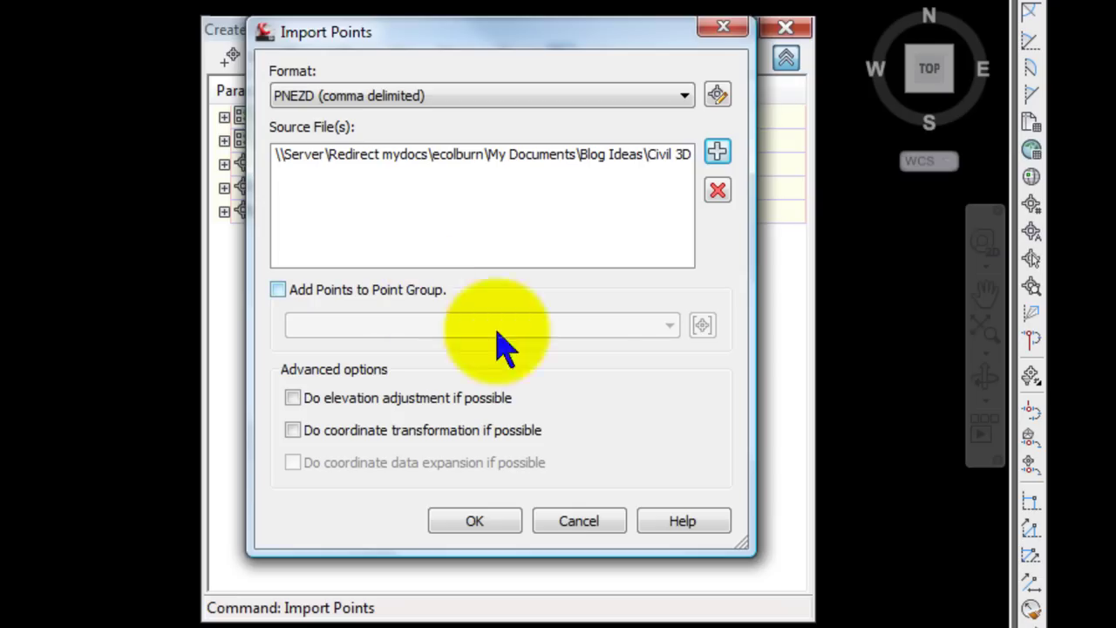
{"action": "left_click", "coordinate": [490, 523]}
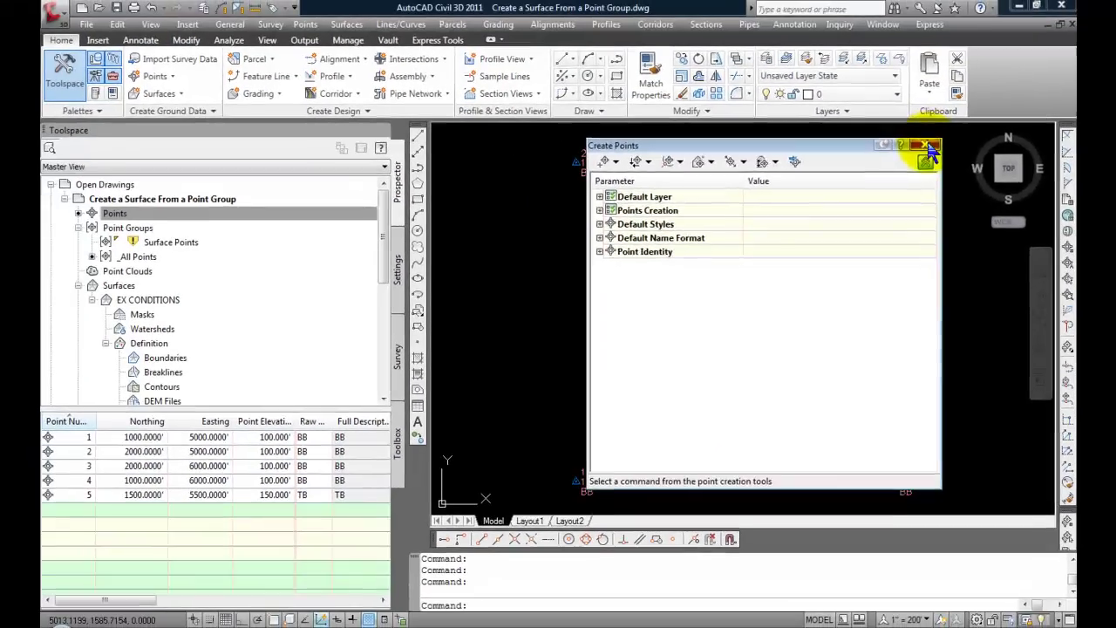
{"action": "left_click", "coordinate": [786, 28]}
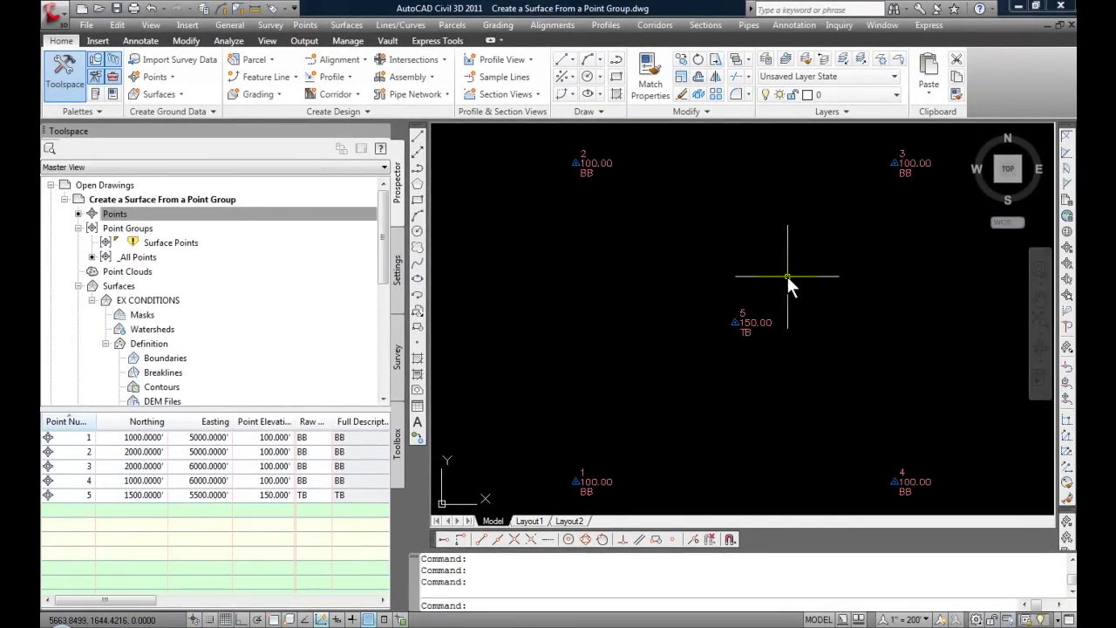
Update the out-of-date Surface Points group so it takes in the imported points
{"action": "left_click", "coordinate": [168, 243]}
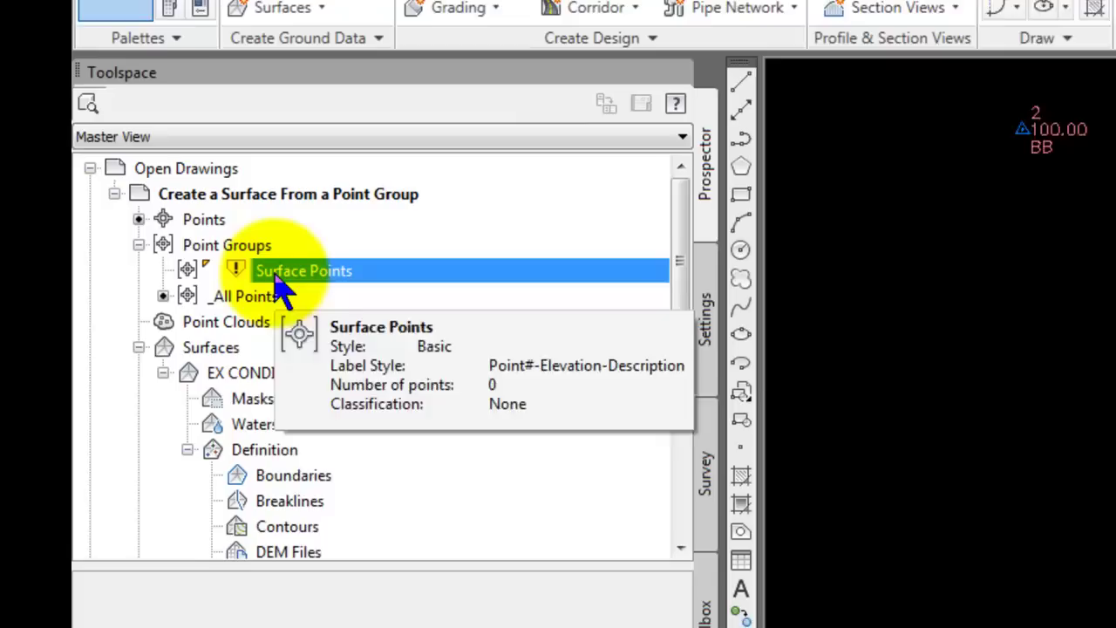
{"action": "right_click", "coordinate": [160, 253]}
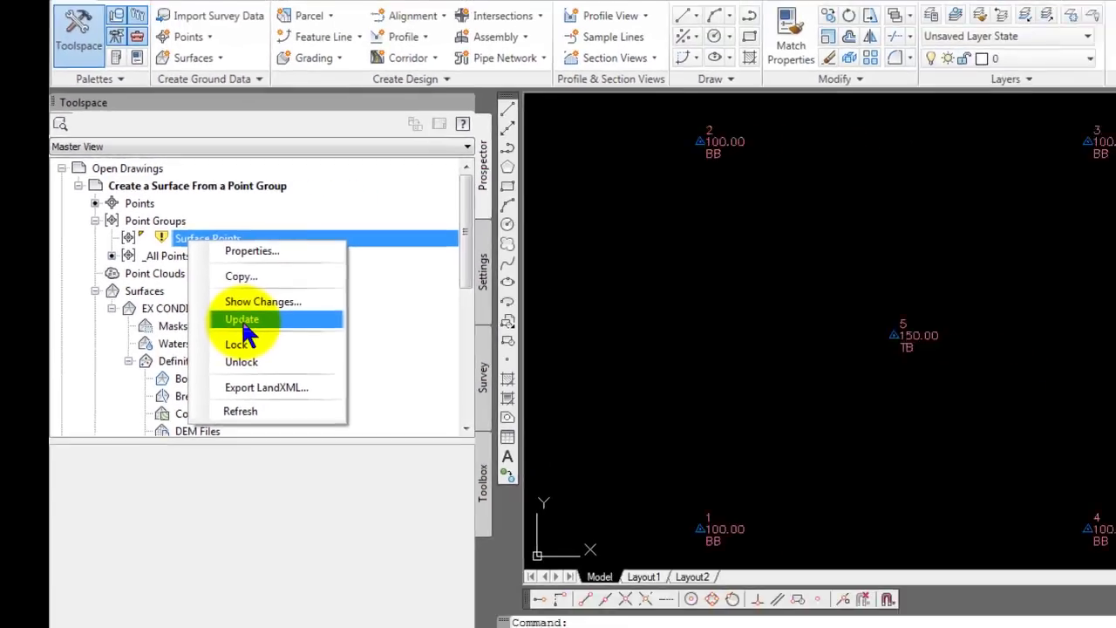
{"action": "left_click", "coordinate": [366, 395]}
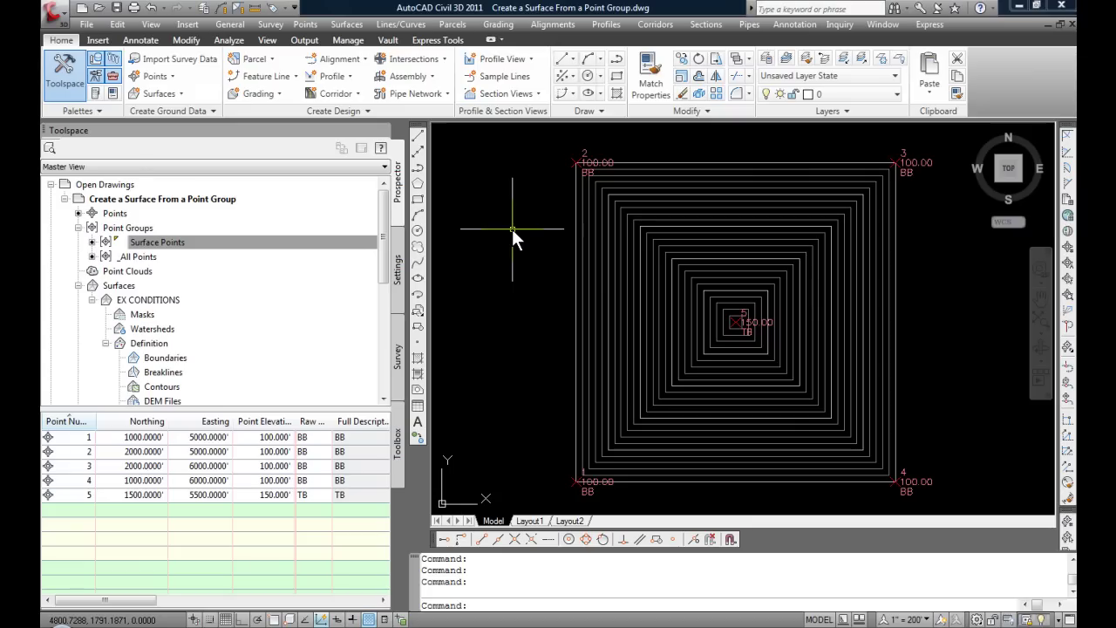
Review the include settings in the Surface Points group's properties and close them
{"action": "right_click", "coordinate": [148, 244]}
{"action": "left_click", "coordinate": [166, 254]}
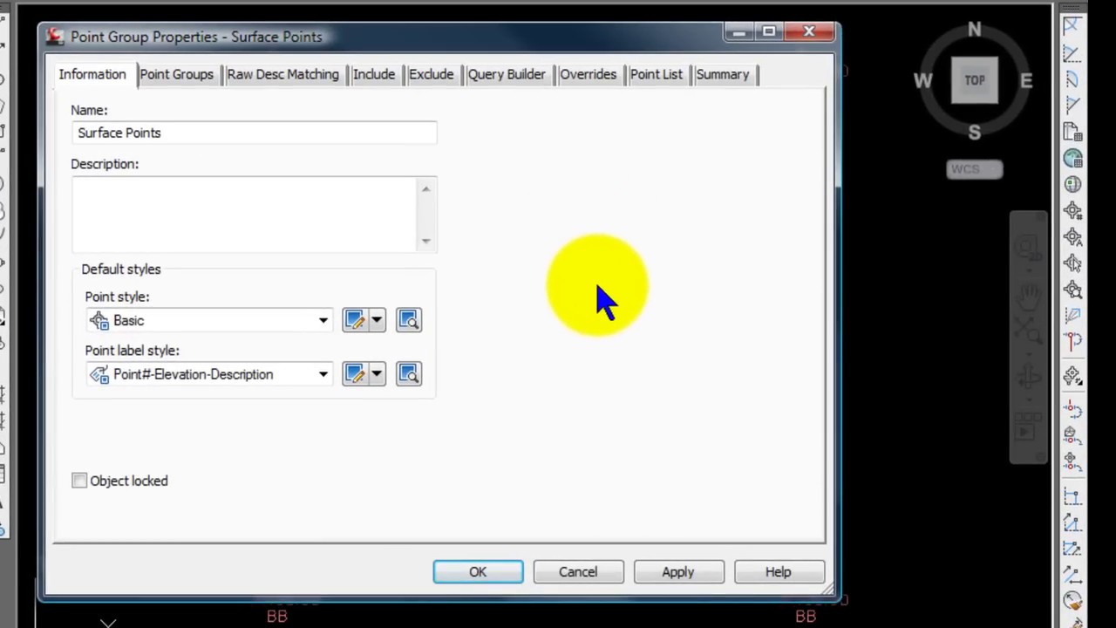
{"action": "left_click", "coordinate": [388, 75]}
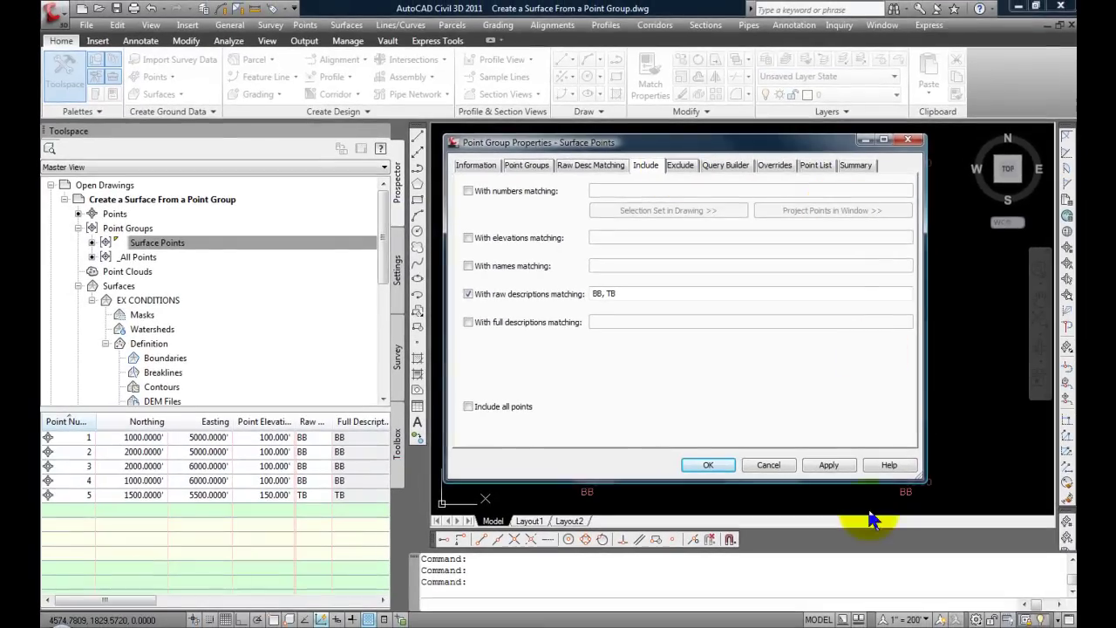
{"action": "left_click", "coordinate": [708, 464]}
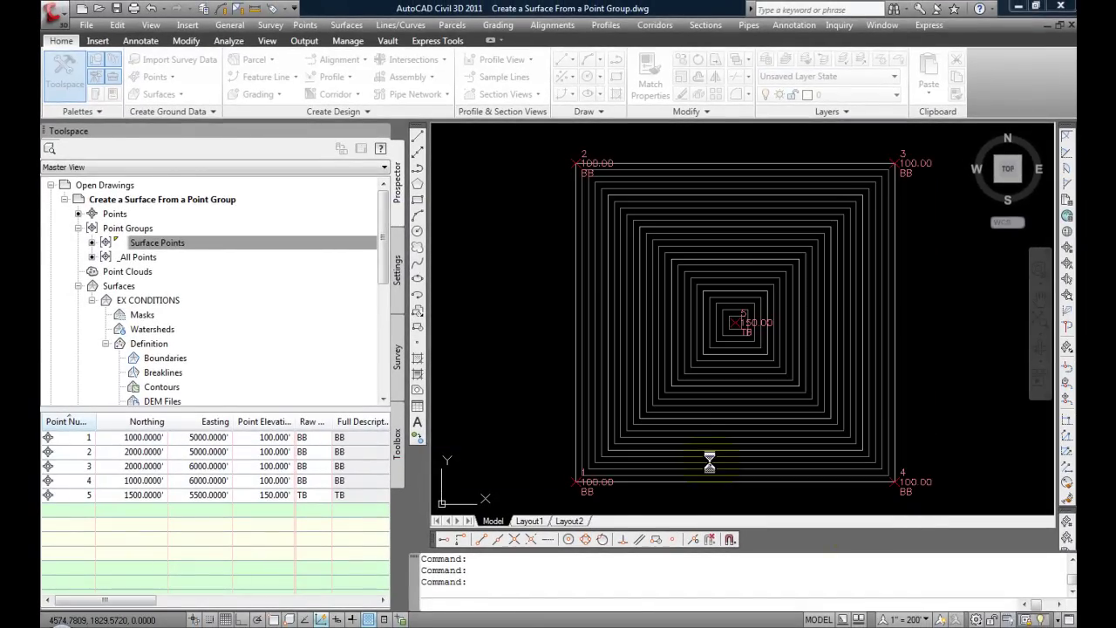